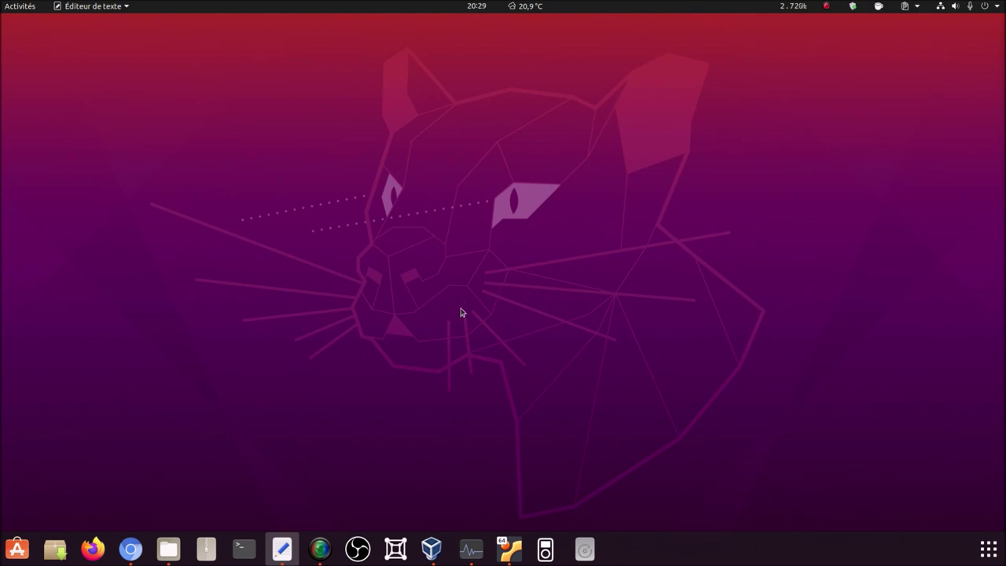
Review the viewer's comment about tiling on YouTube Studio and the window-management passage in the i3 Wikipedia article in Chromium, then minimize the browser
left_click(133, 549)
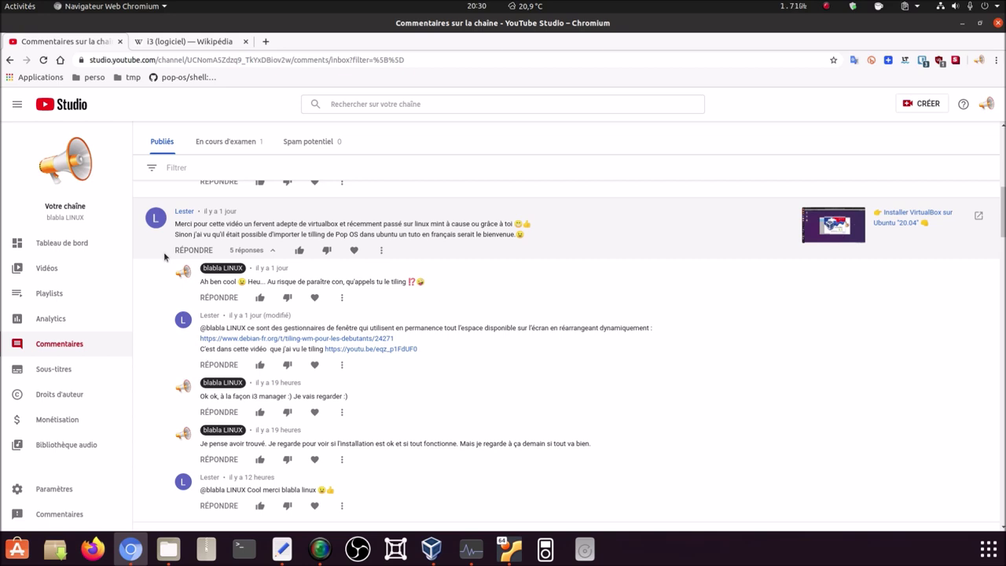
left_click(167, 46)
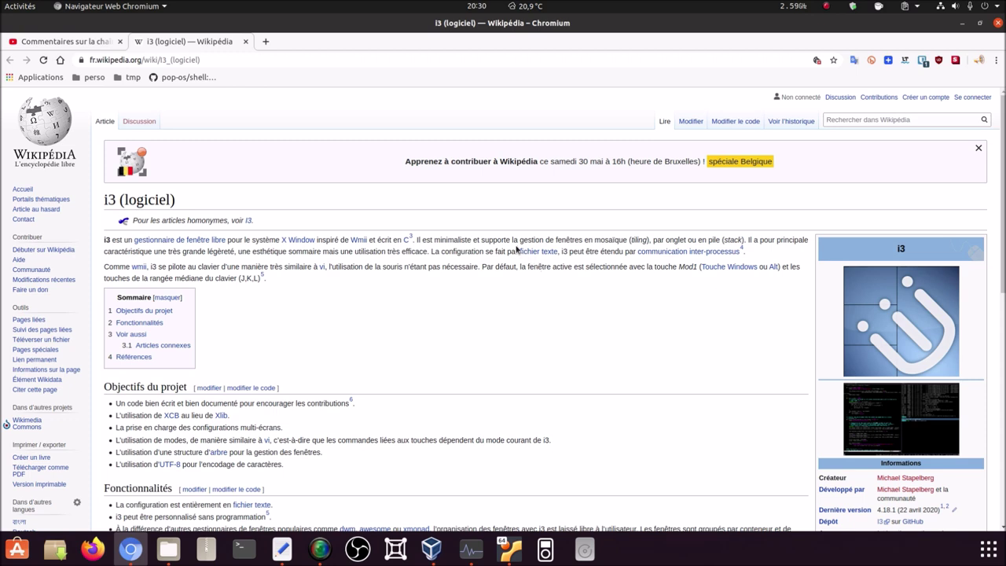
left_click_drag(520, 240, 650, 240)
left_click(516, 200)
left_click(963, 23)
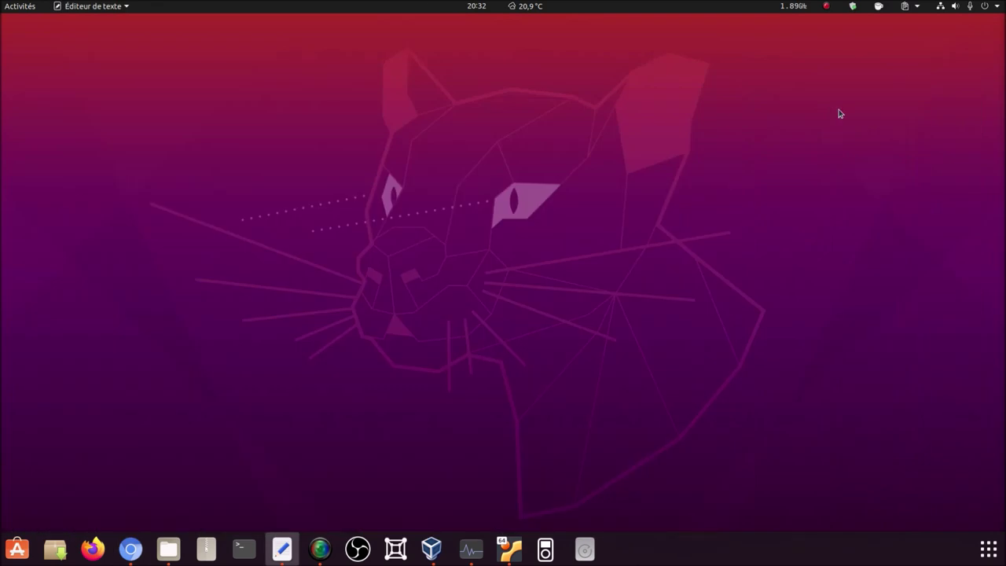
Switch to the Ubuntu 20.04 VirtualBox machine and create a folder named Git in the home folder
left_click(509, 549)
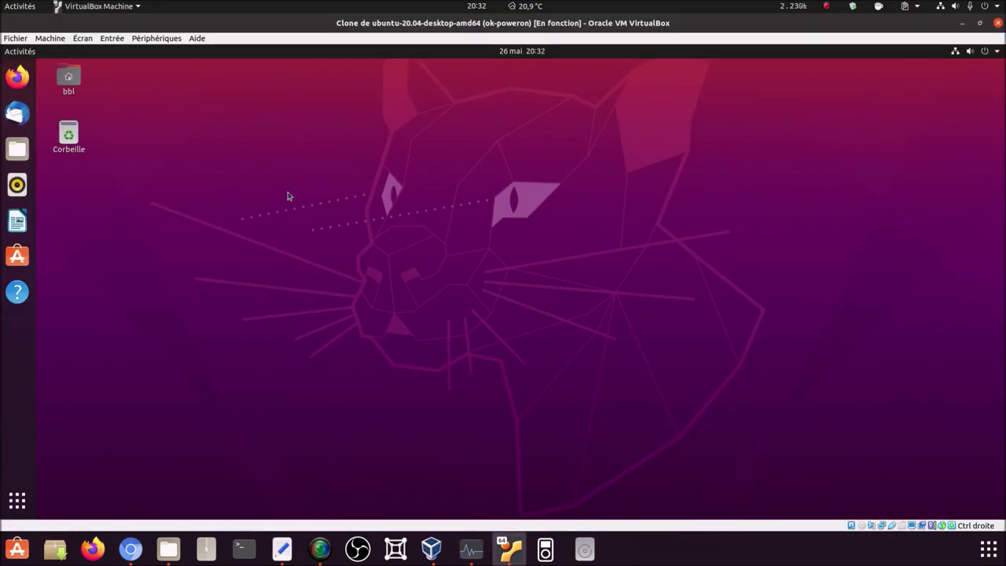
left_click(17, 149)
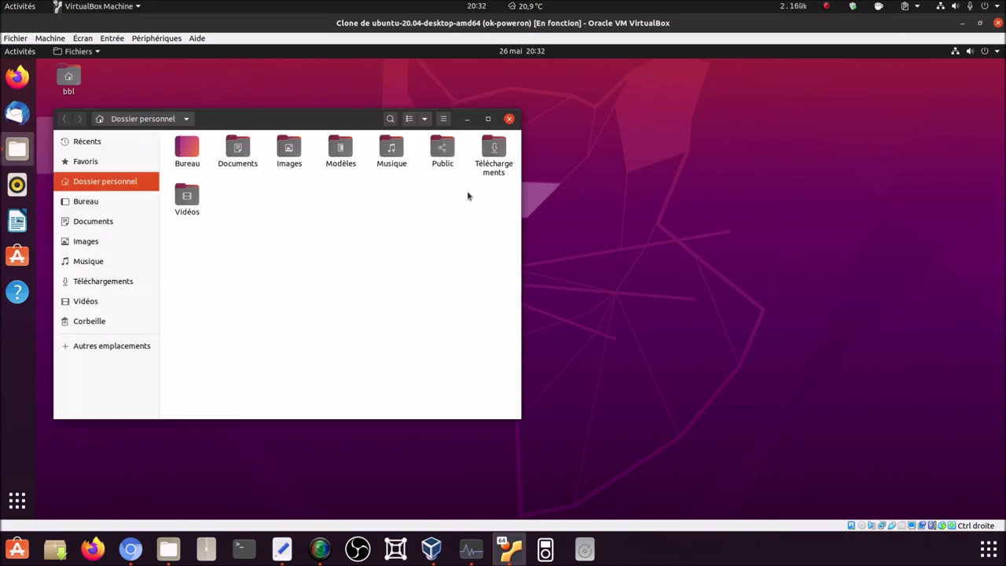
left_click_drag(540, 134, 541, 112)
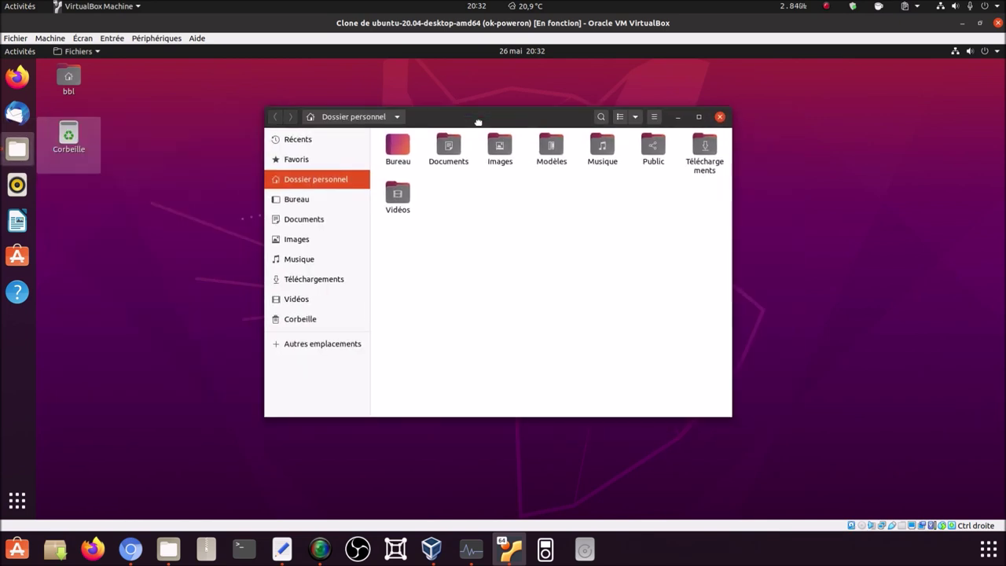
right_click(528, 262)
left_click(548, 269)
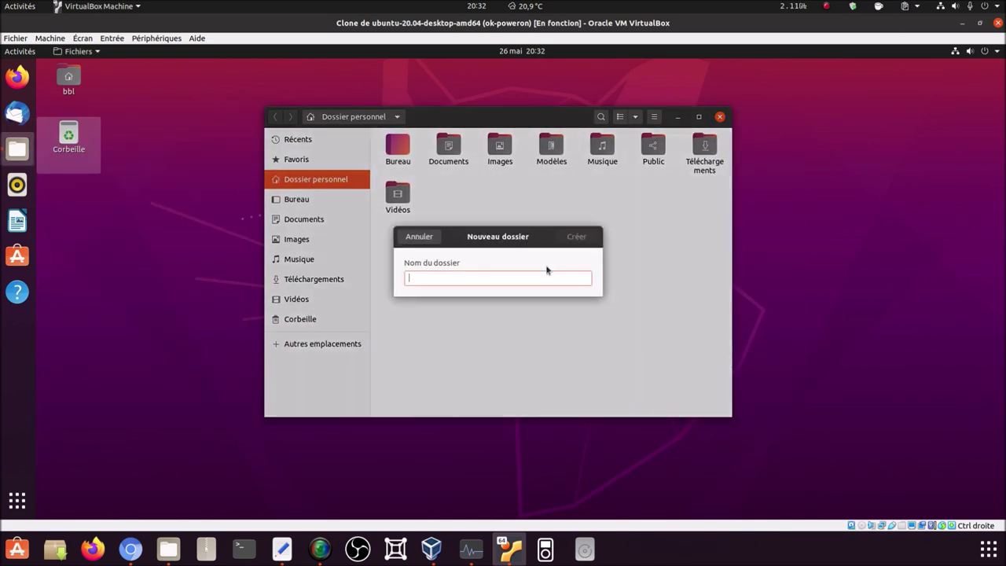
type("Git")
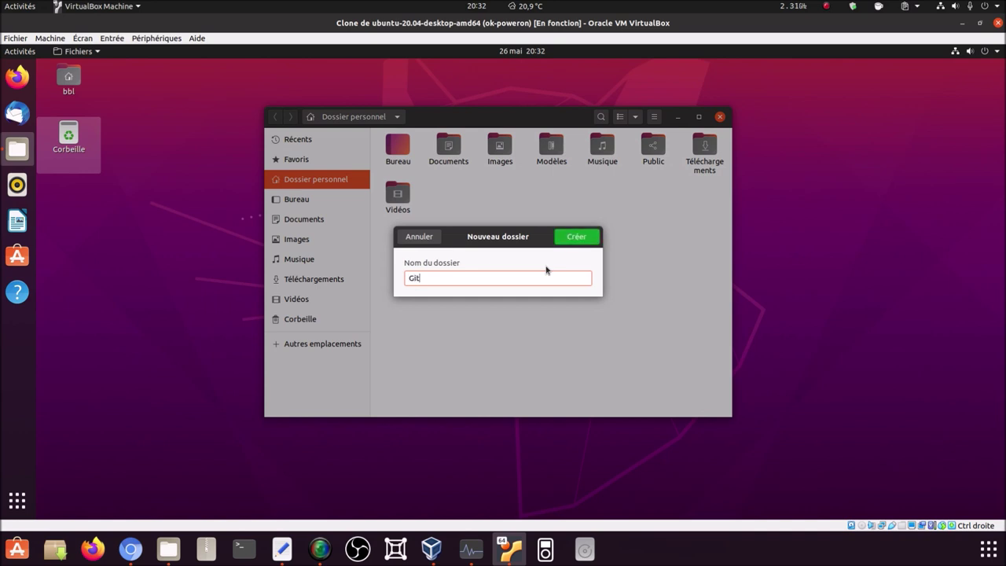
key("Return")
Open the Git folder and create a subfolder named PopShell in it
double_click(500, 145)
right_click(490, 175)
left_click(507, 181)
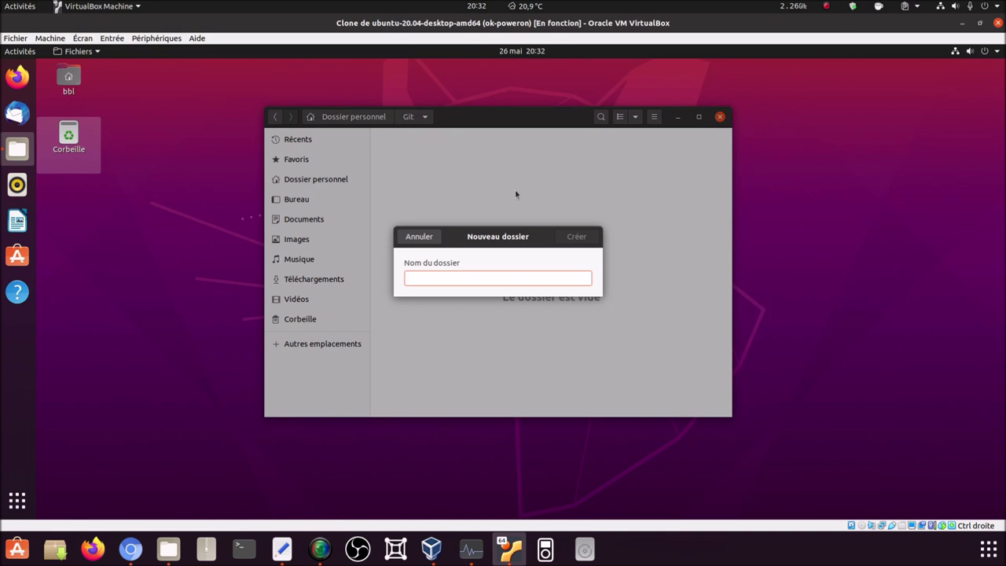
type("Pop")
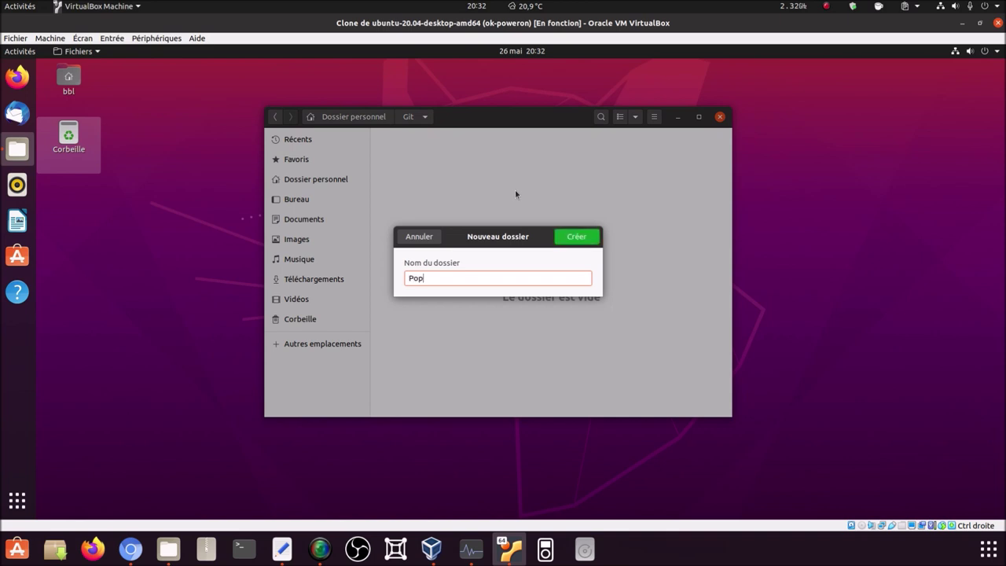
type("Shell")
key("Return")
Create a second subfolder named PopShellShorcut in the Git folder and close the file manager
right_click(516, 194)
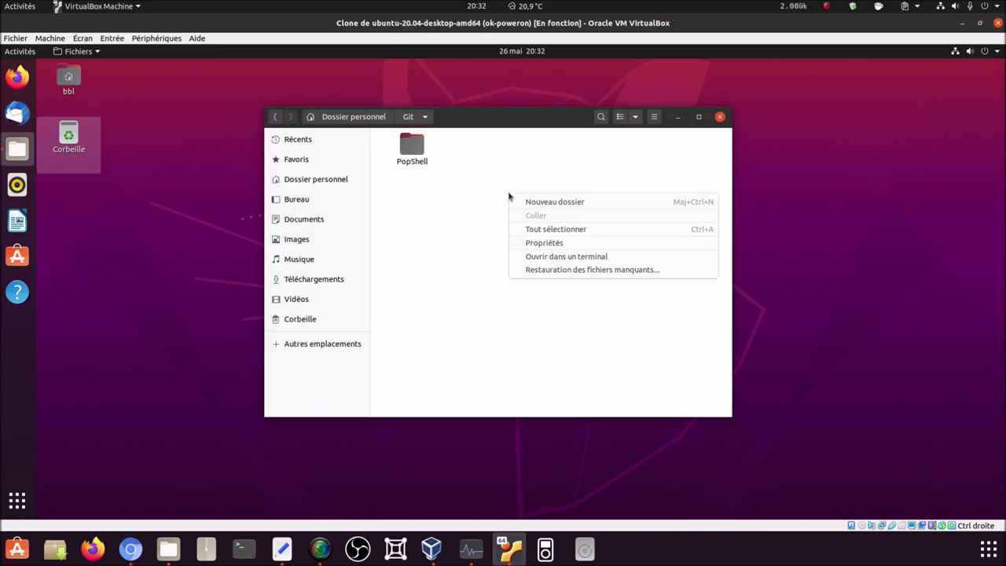
left_click(518, 202)
type("Po")
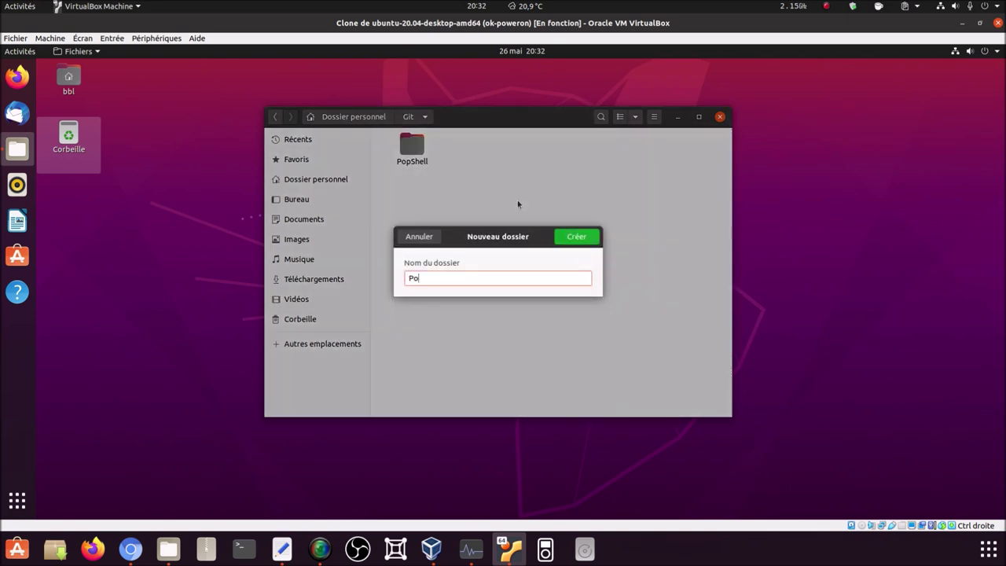
type("pShellS")
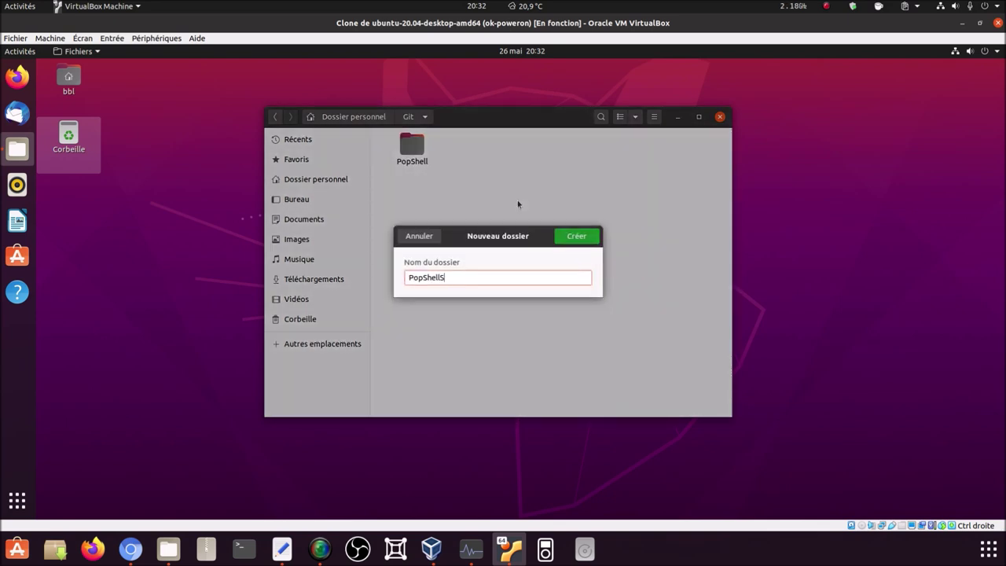
type("horcut")
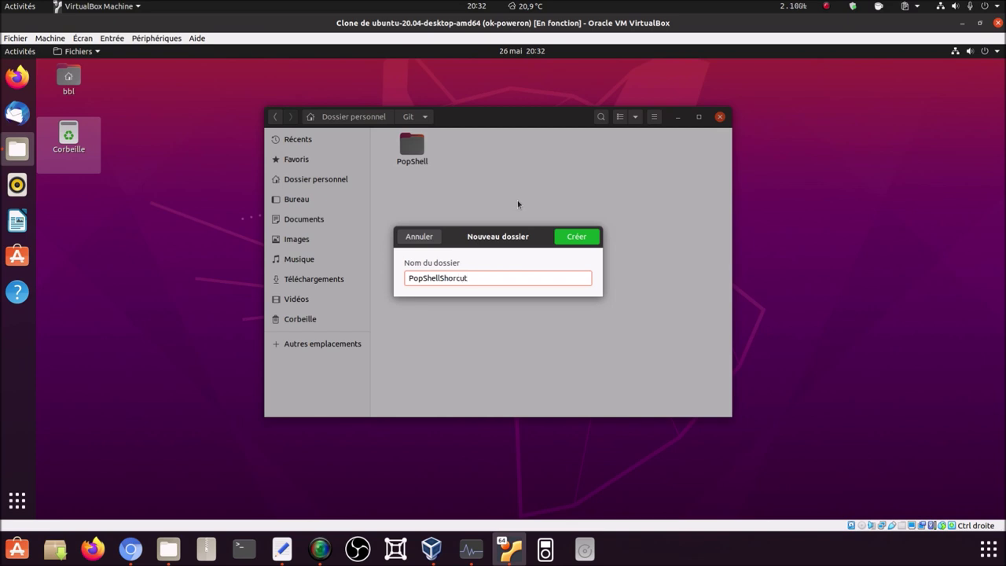
key("Return")
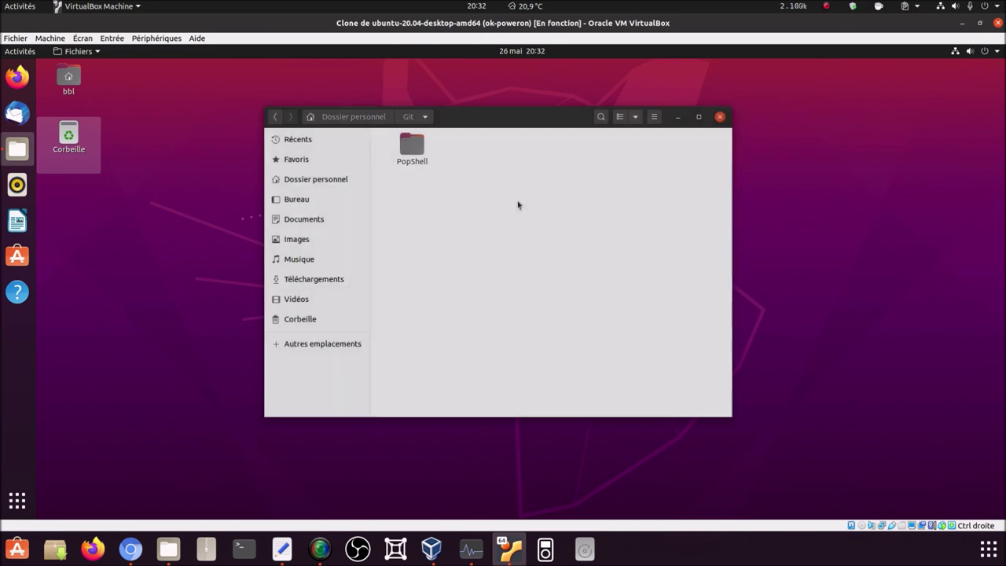
key("ctrl+w")
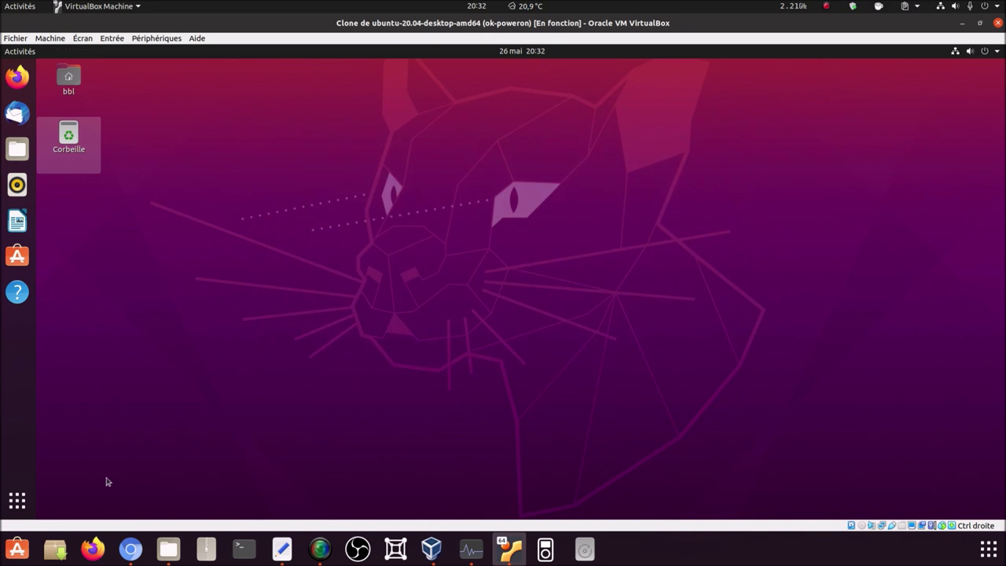
Open a terminal in the virtual machine, enlarge its text by two zoom levels and move its window toward the middle of the desktop
left_click(17, 501)
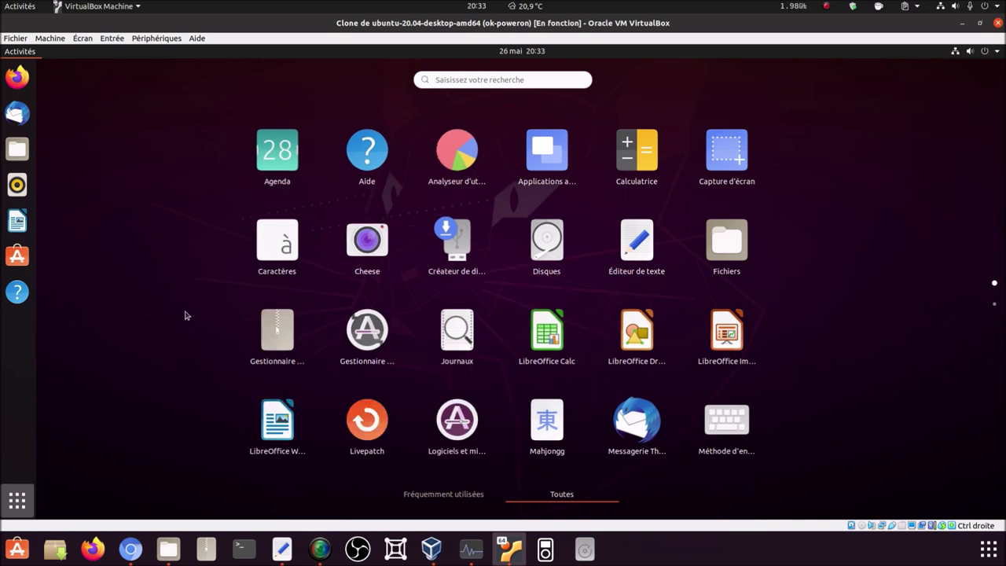
type("term")
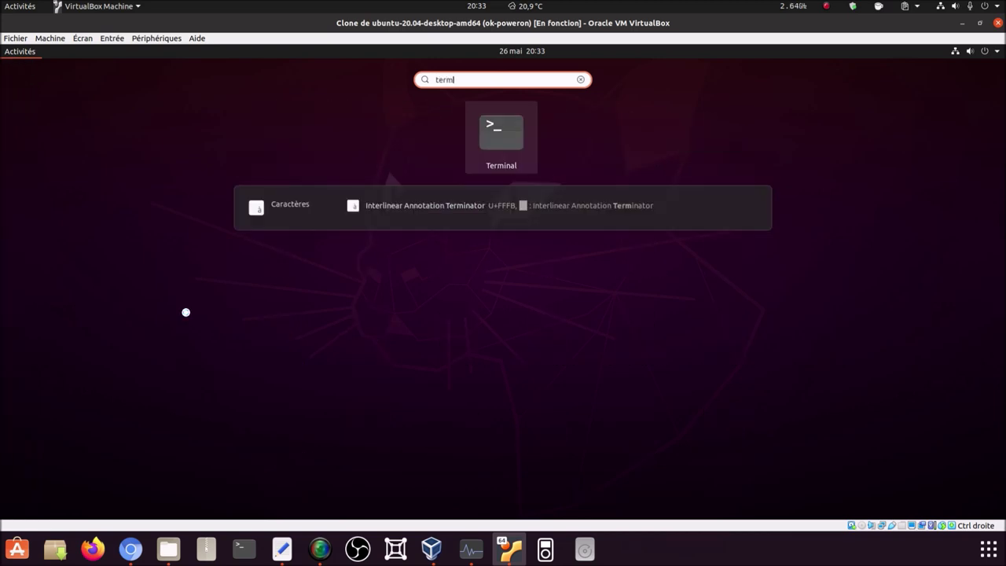
key("Return")
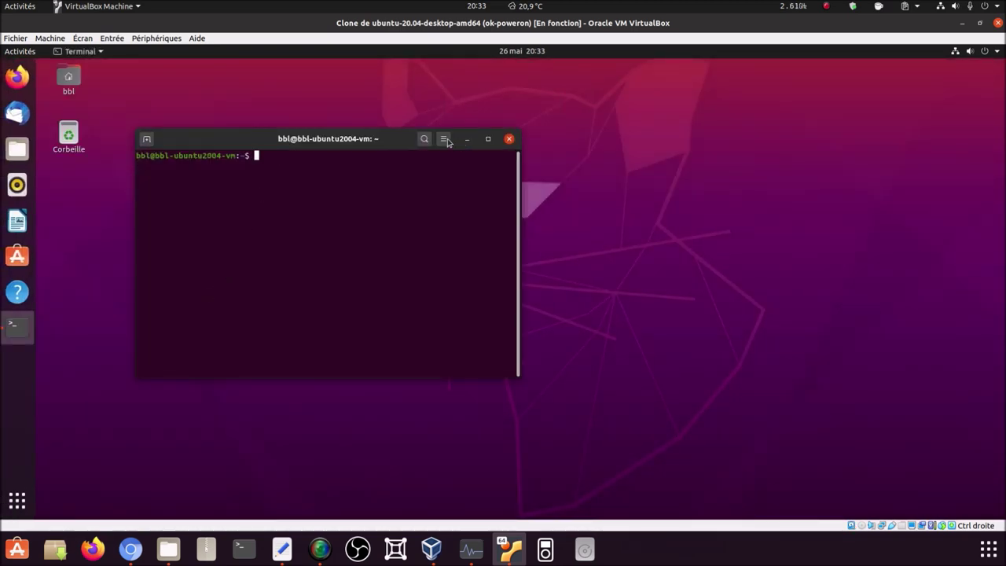
left_click(450, 141)
left_click(485, 174)
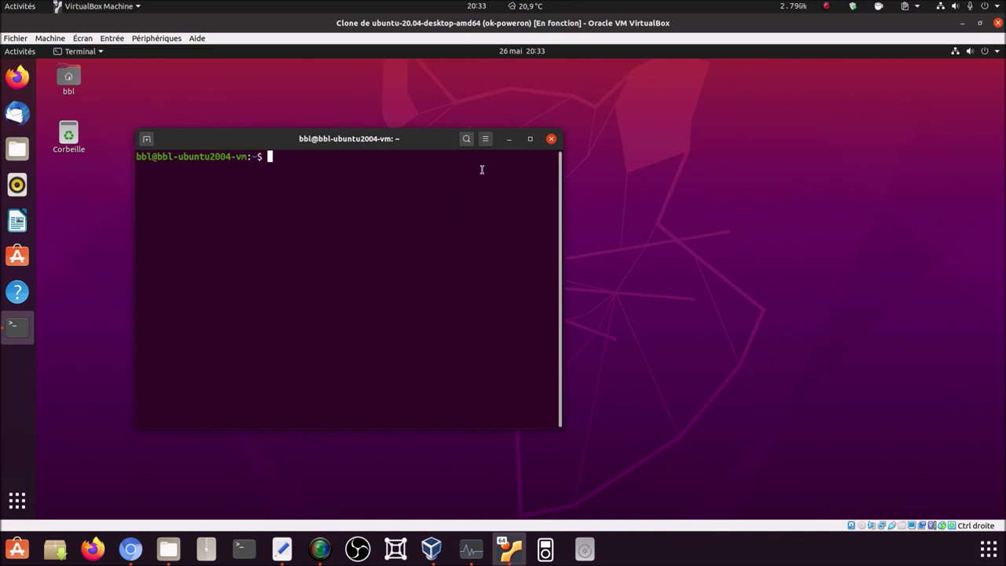
left_click(485, 139)
left_click(522, 174)
left_click_drag(476, 144, 579, 123)
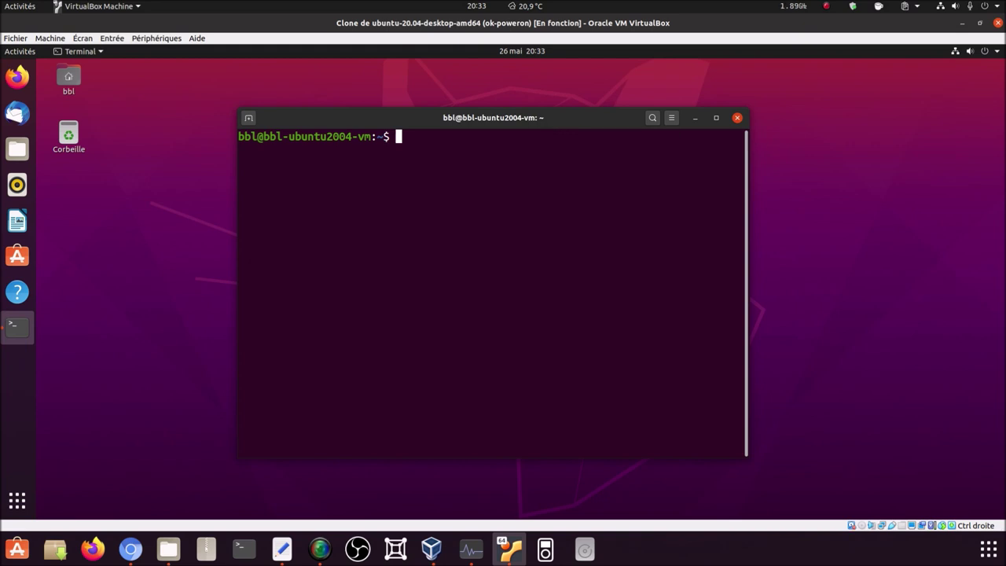
Paste the command "sudo apt install node-typescript make git" at the terminal prompt and point out its three package names
key("alt+Tab")
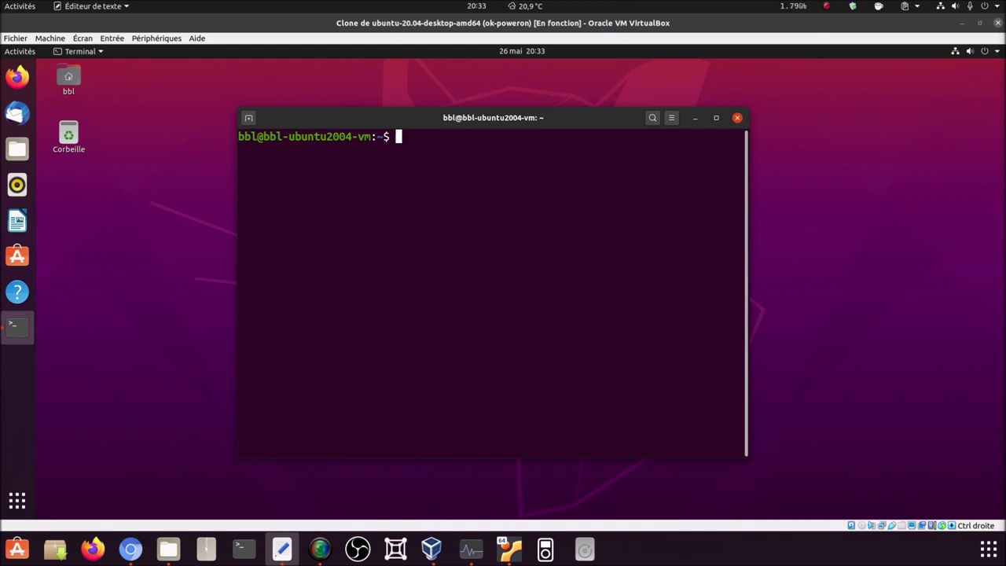
right_click(432, 185)
left_click(441, 217)
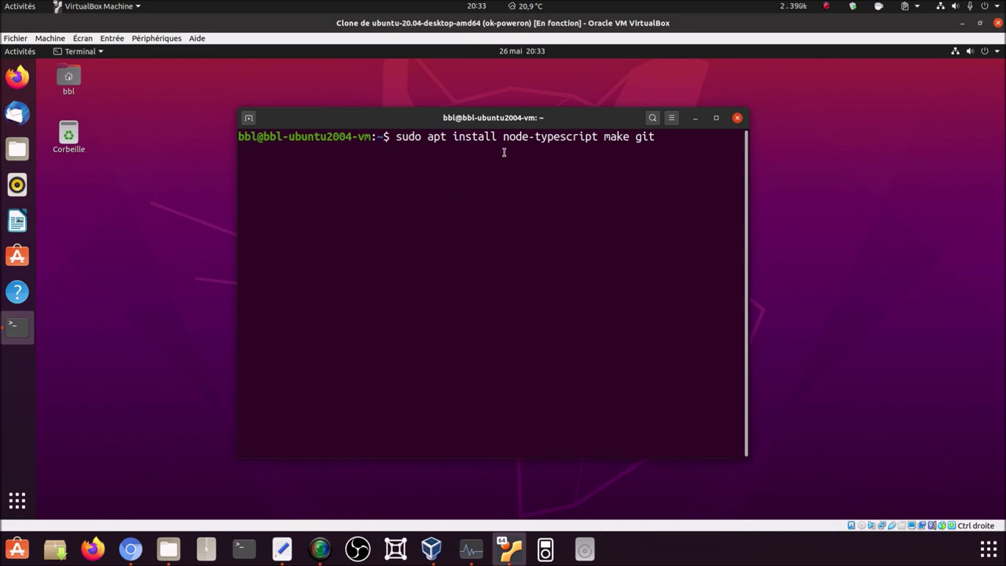
left_click_drag(503, 136, 598, 137)
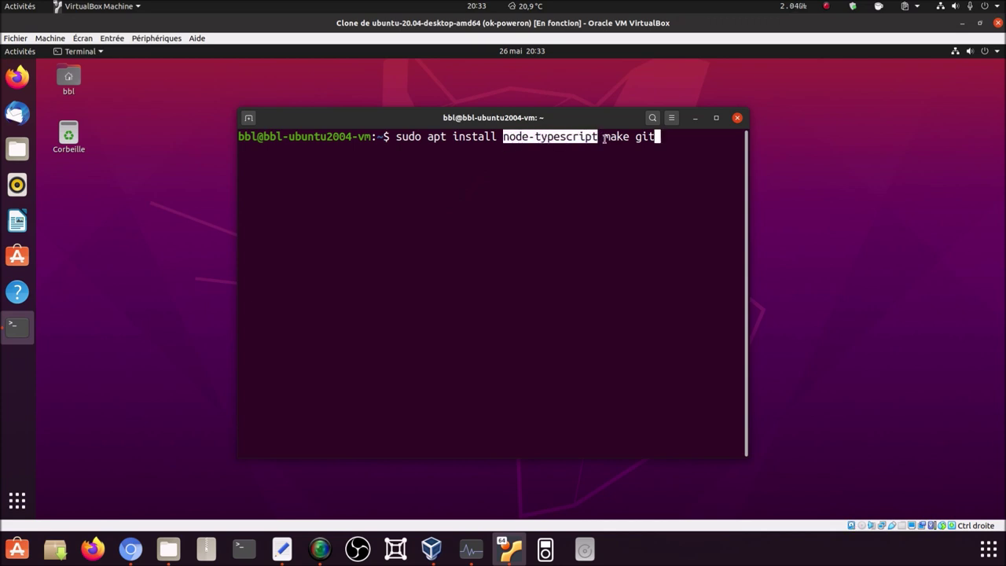
double_click(604, 138)
left_click_drag(635, 138, 658, 137)
left_click(669, 137)
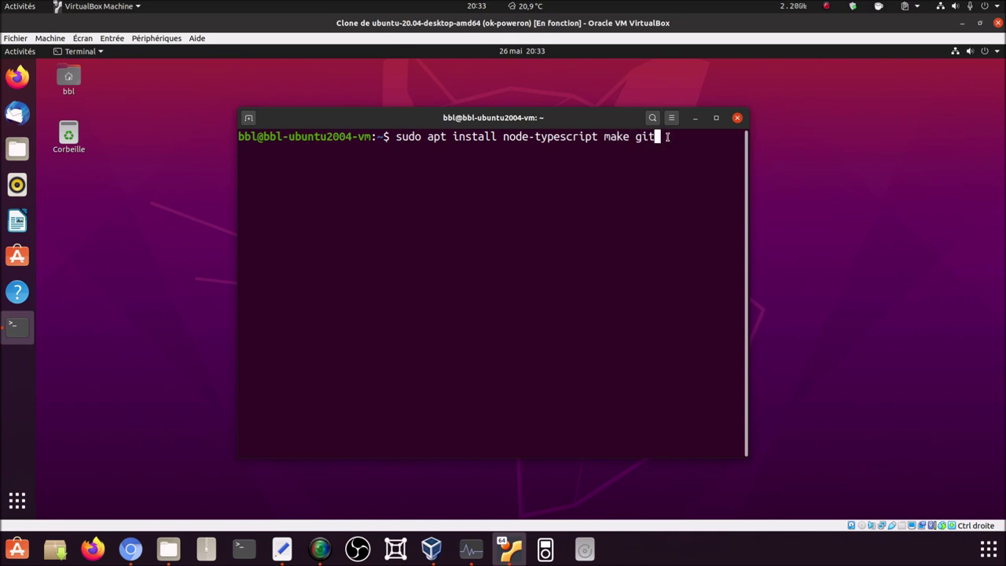
Run the package installation command, enter the sudo password and accept the installation
key("Return")
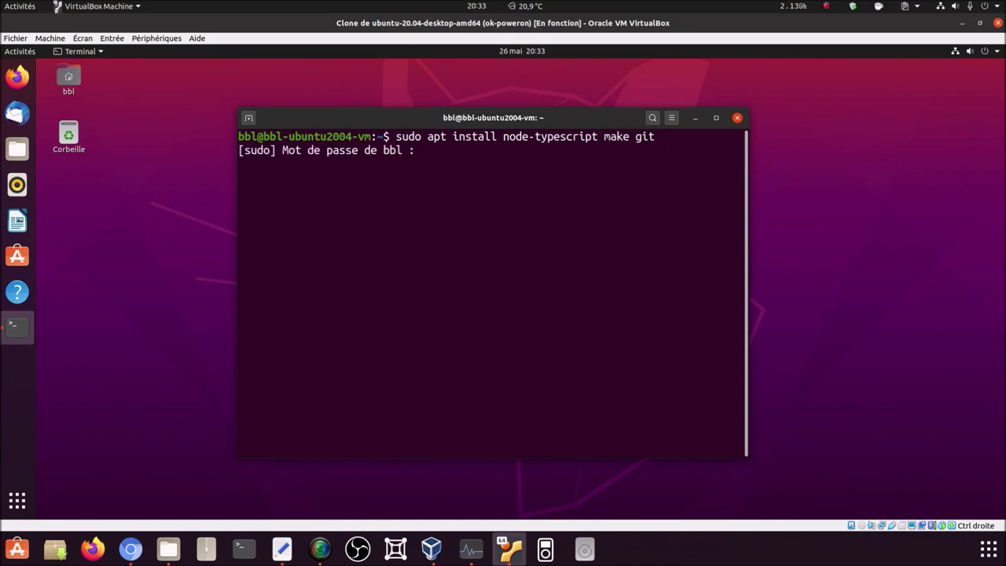
key("Return")
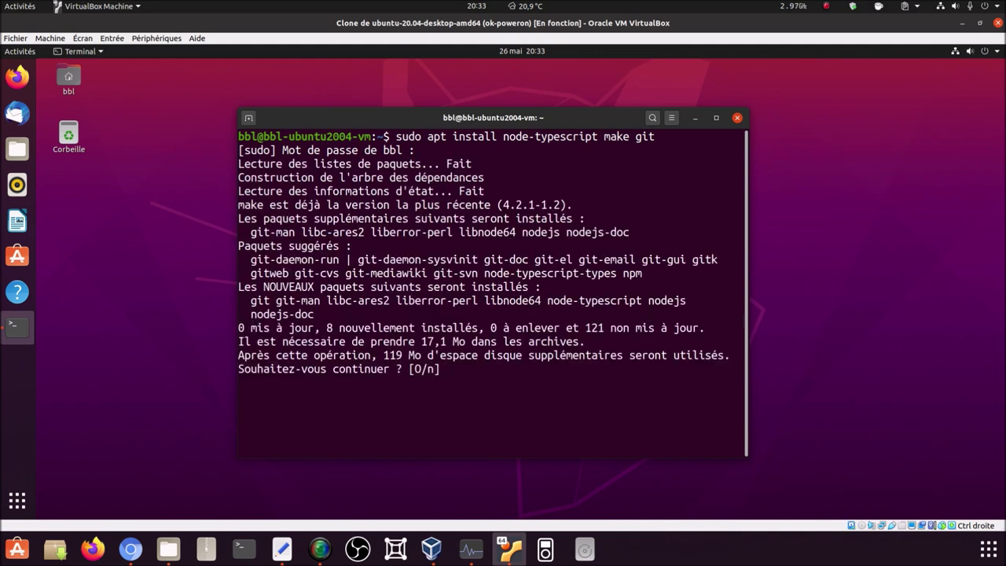
key("Return")
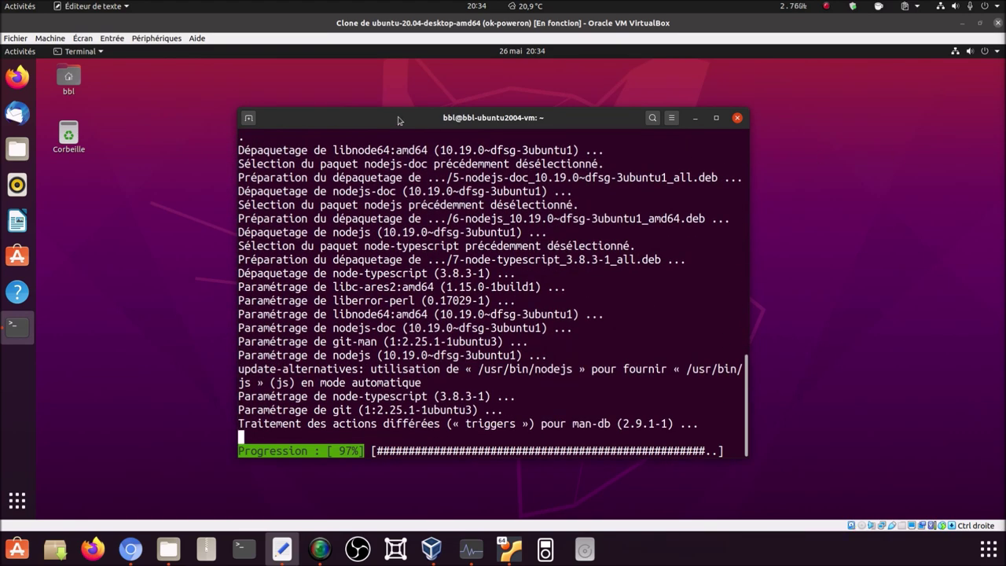
Go to the Git/PopShell directory in the terminal, listing the contents of the home and Git folders on the way
left_click(398, 120)
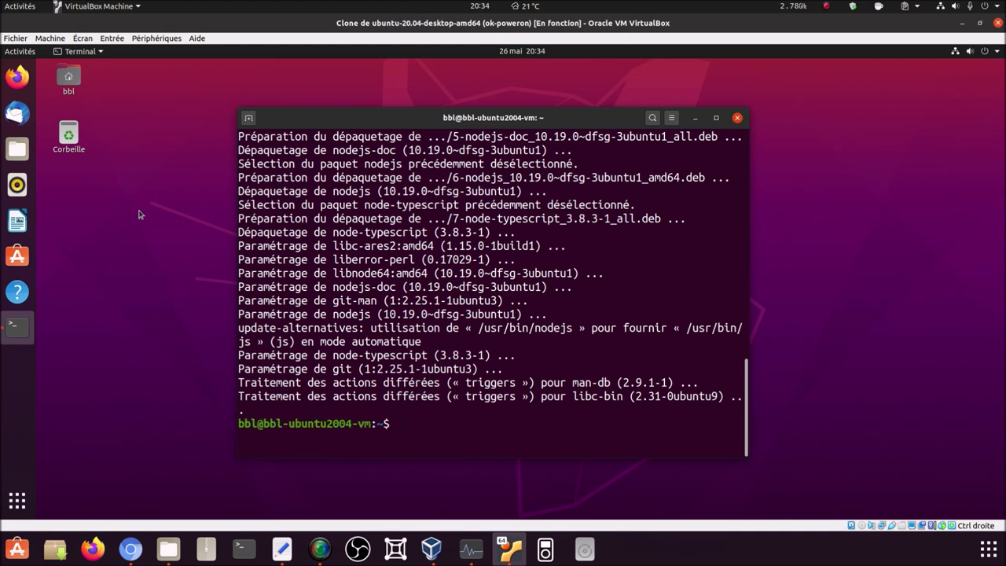
type("ls")
key("Return")
type("cd Git/")
key("Return")
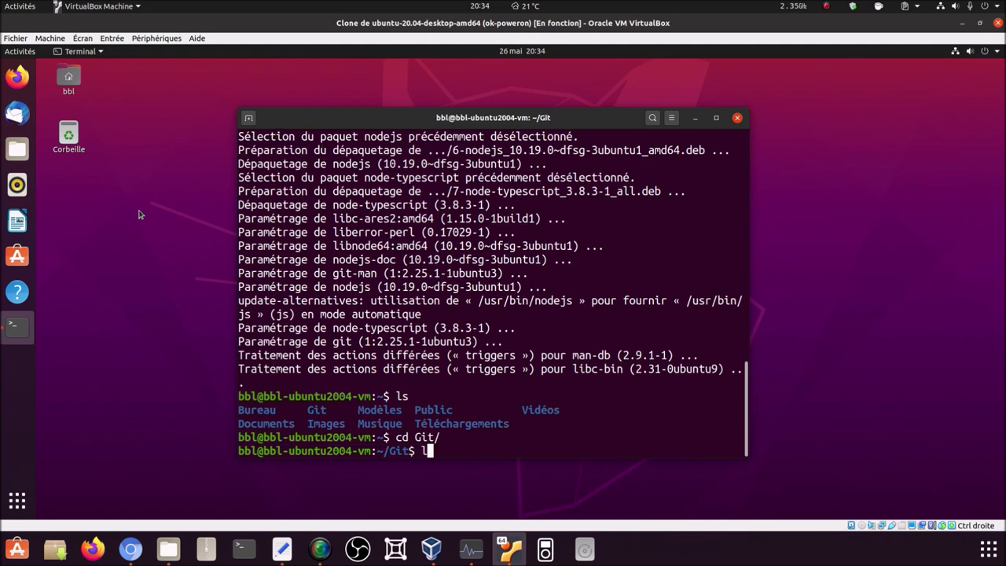
type("ls")
key("Return")
type("cd ")
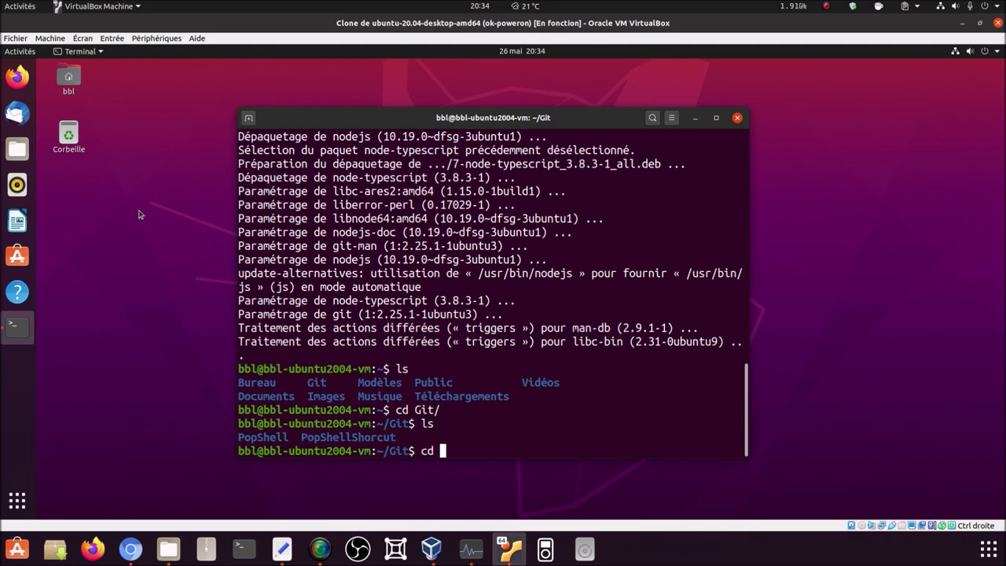
type("P")
key("Tab")
key("Return")
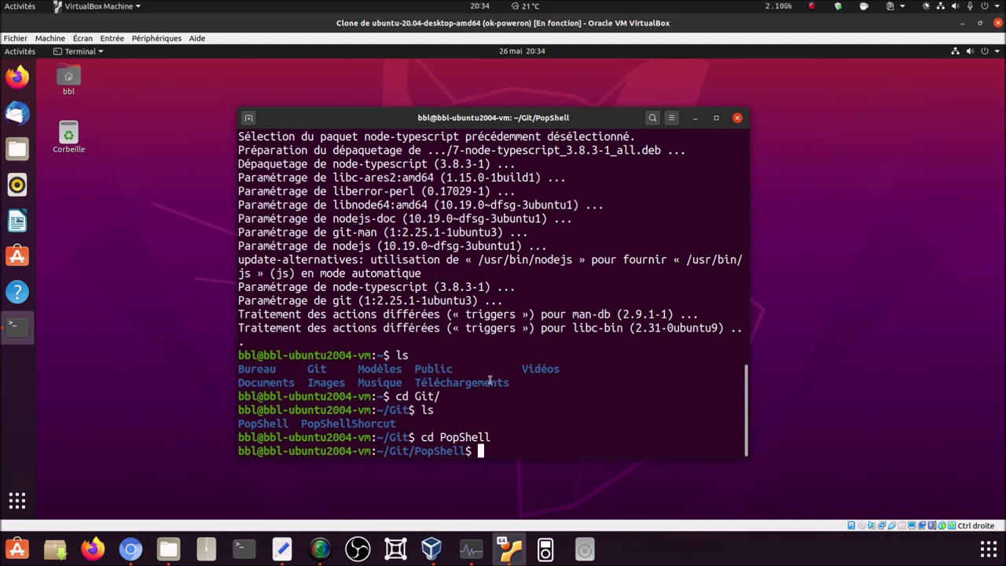
right_click(560, 428)
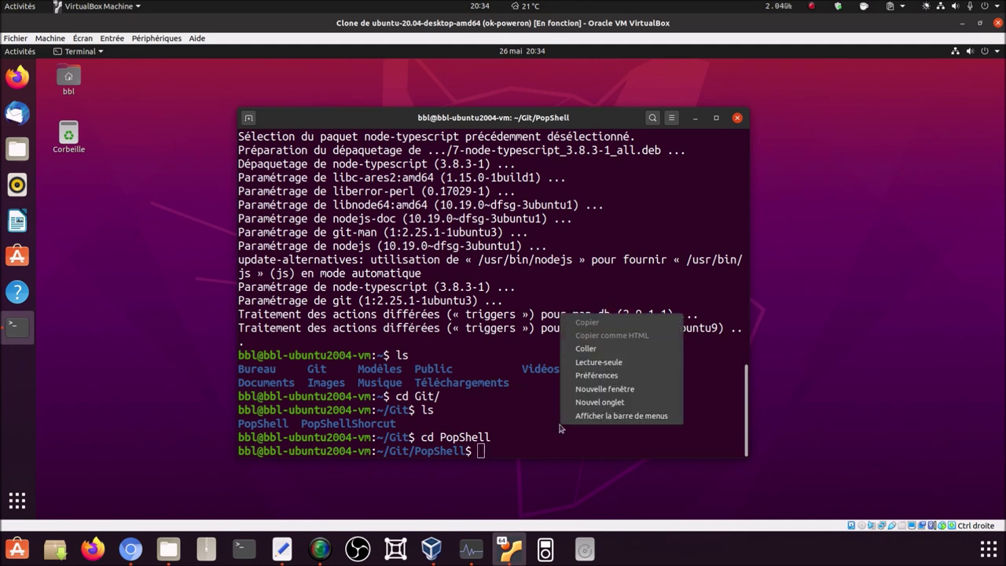
left_click(585, 348)
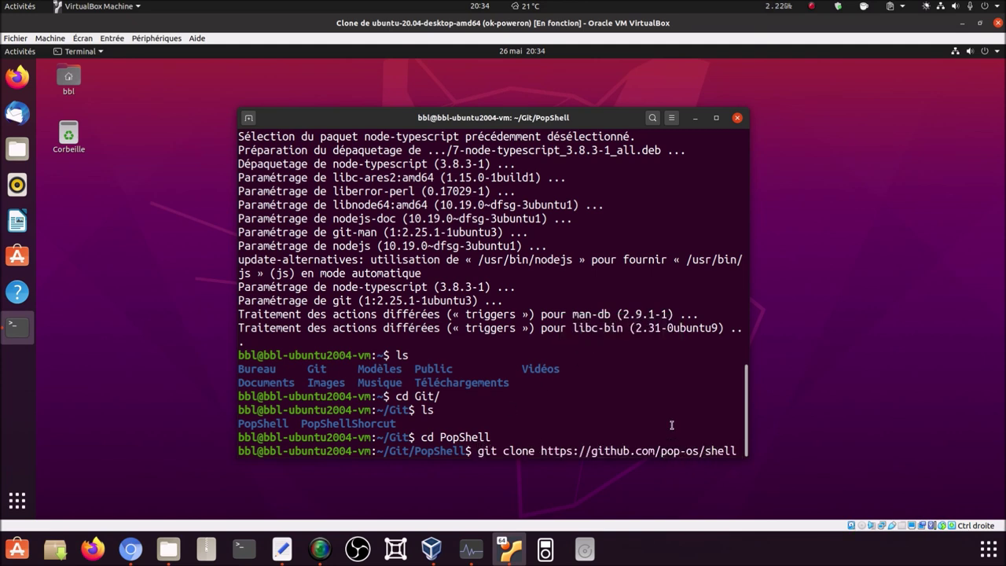
key("Return")
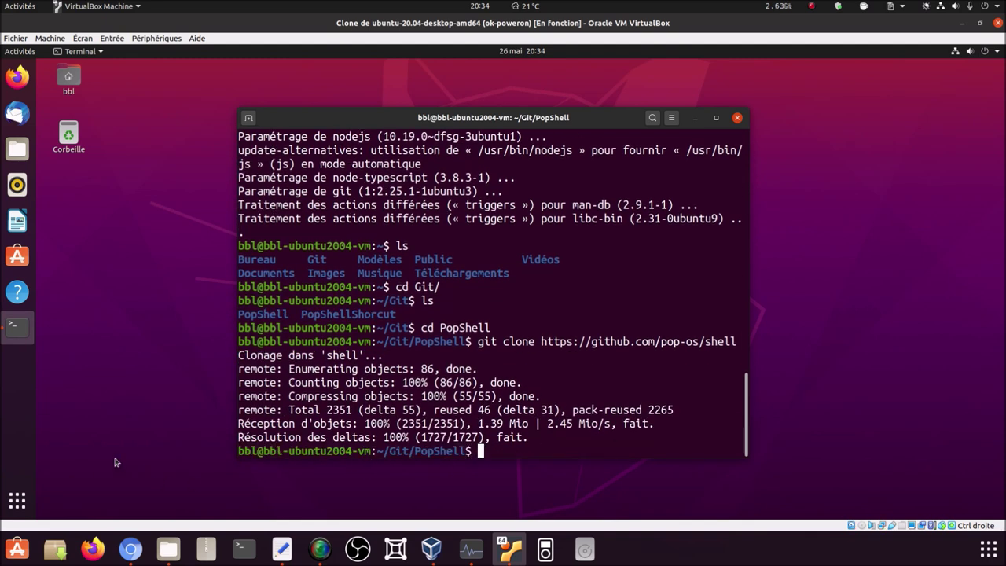
Go into the cloned shell folder in the terminal, listing the PopShell contents before and the shell contents after
type("ls")
key("Return")
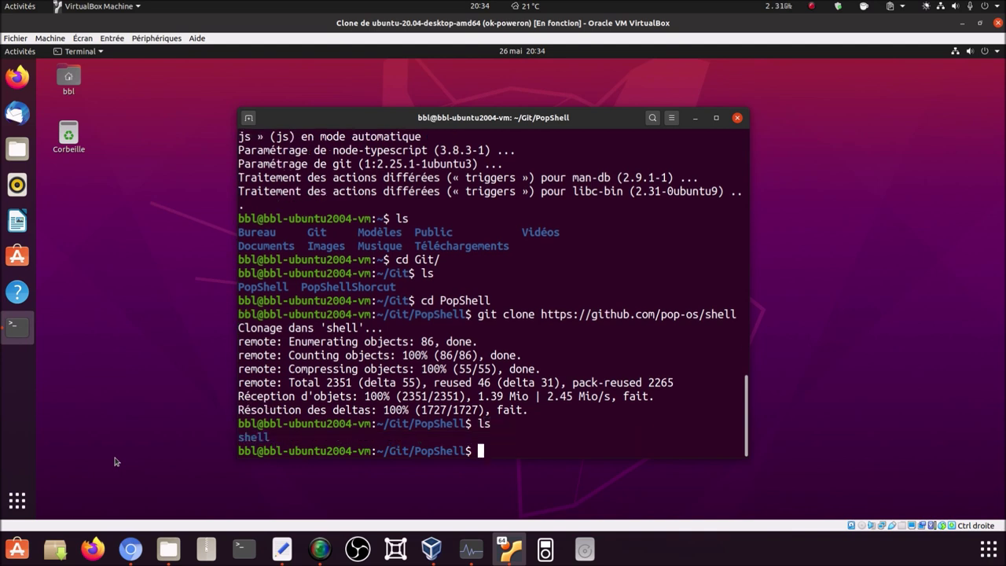
type("cd sh")
key("Tab")
key("Return")
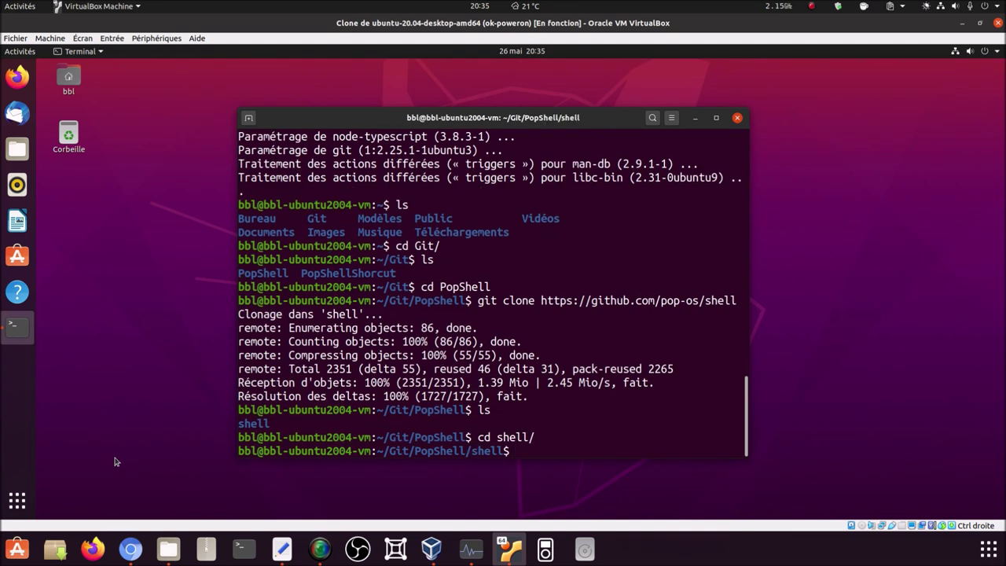
type("ls")
key("Return")
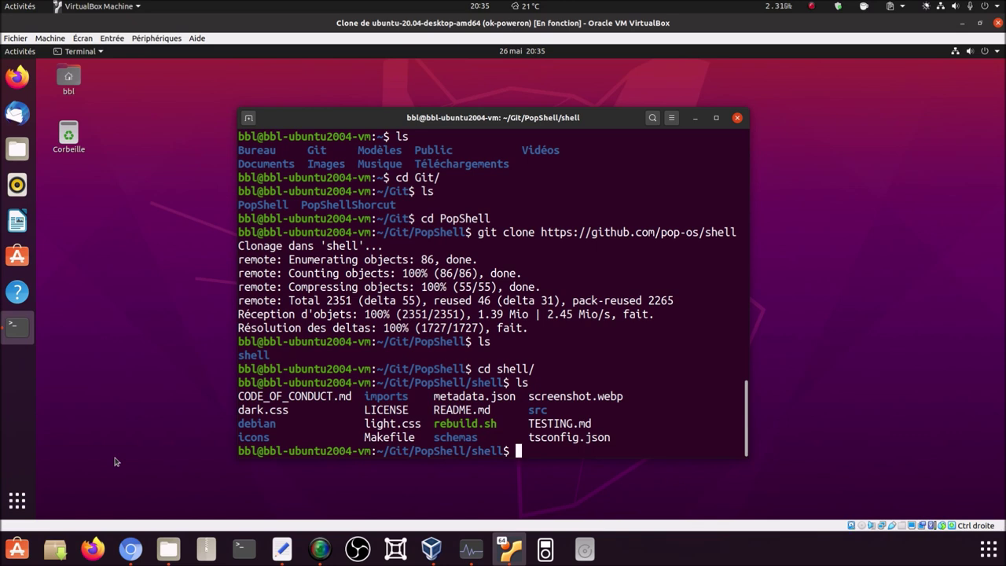
Run the rebuild.sh script with sh to build and install the extension
type("sh reb")
key("Tab")
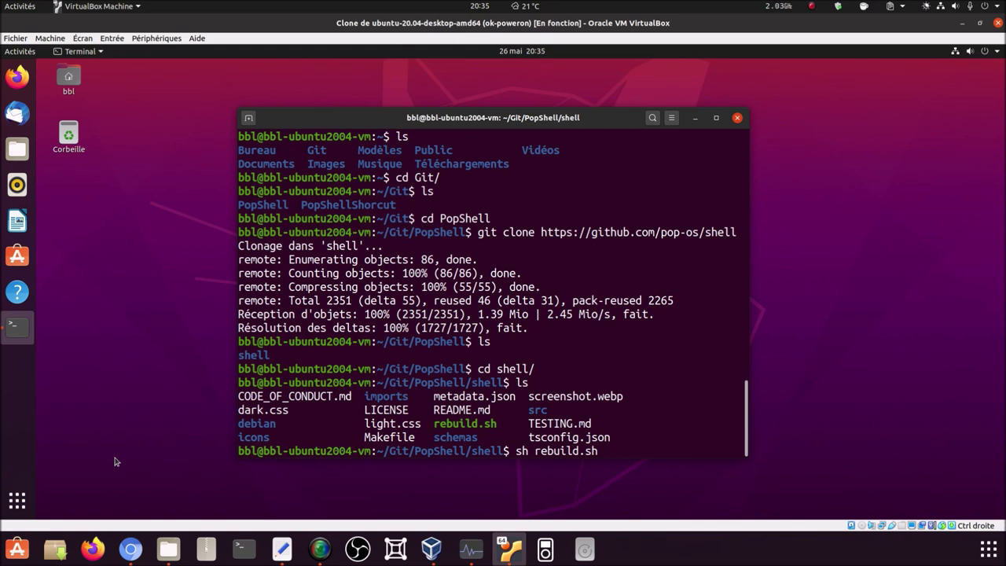
key("Return")
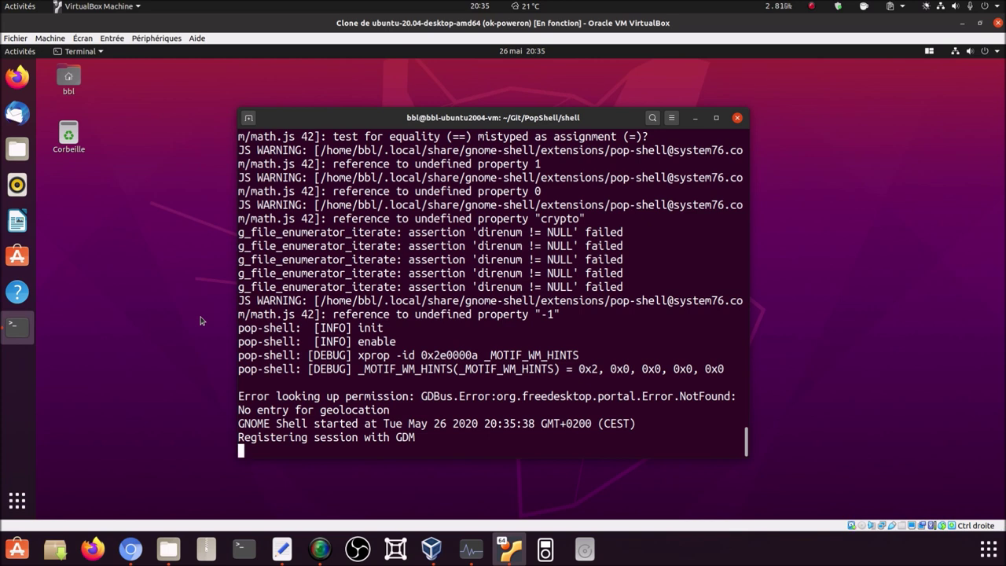
Close the terminal despite its active process and restart the virtual machine
left_click(739, 119)
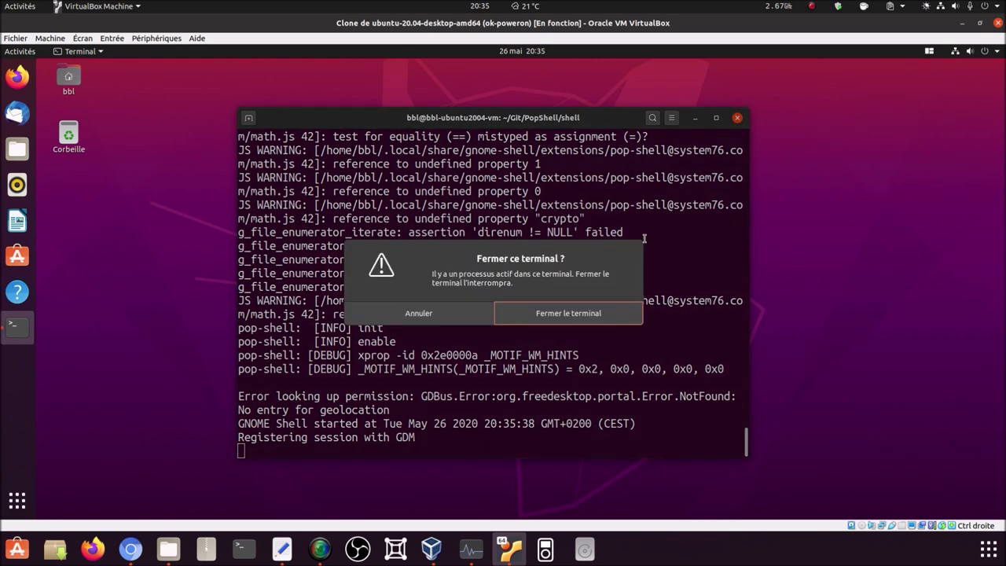
left_click(619, 314)
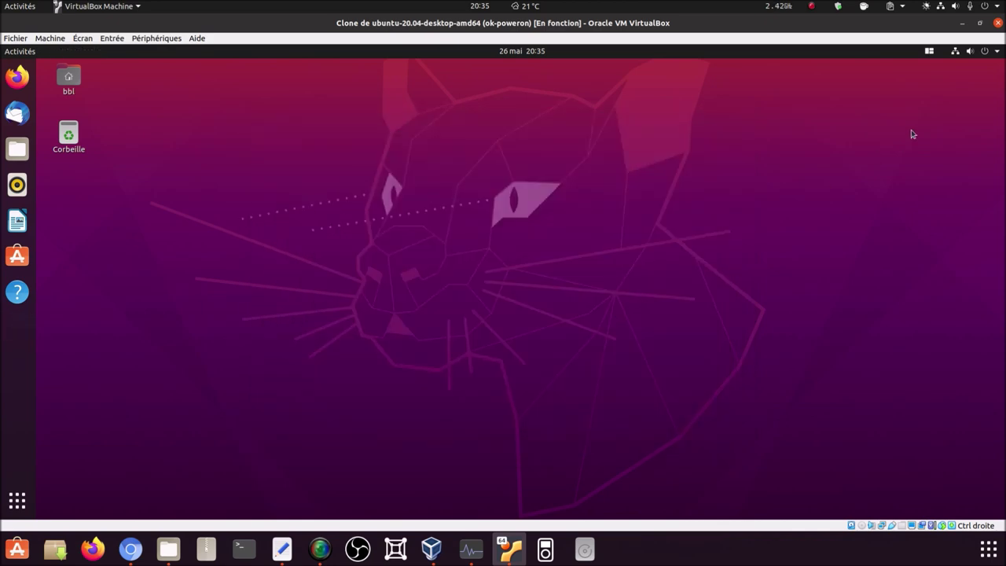
left_click(994, 56)
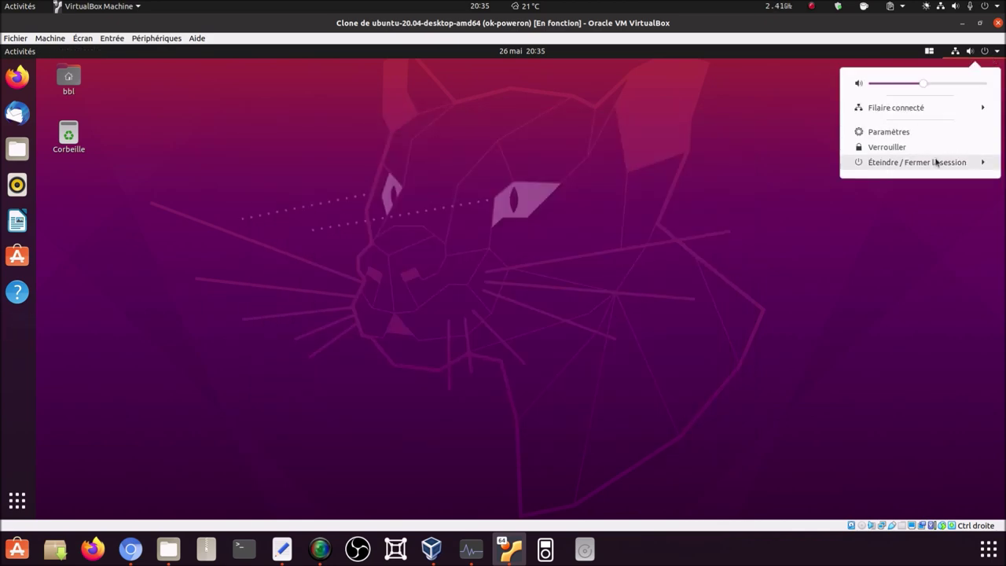
left_click(936, 162)
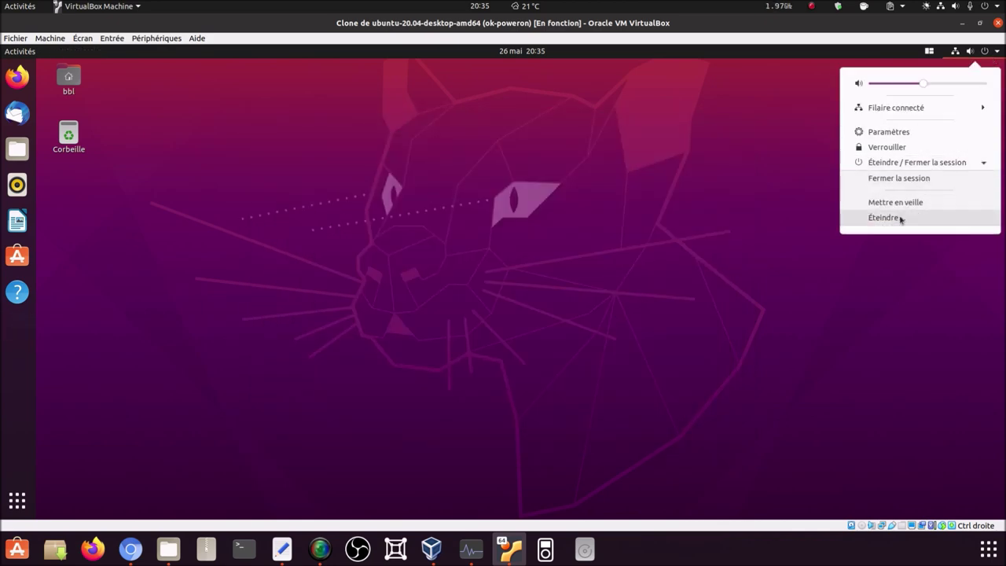
left_click(900, 219)
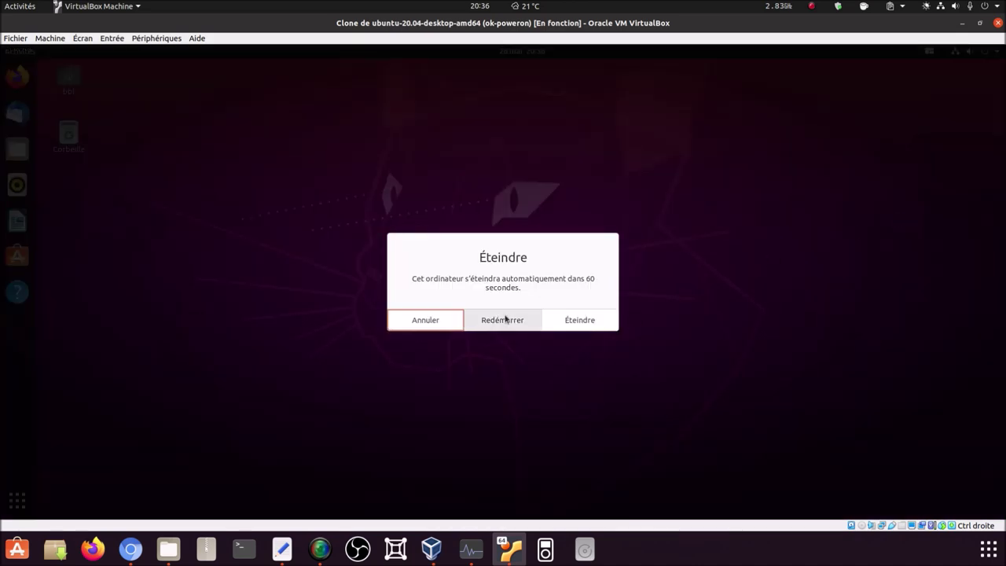
left_click(505, 318)
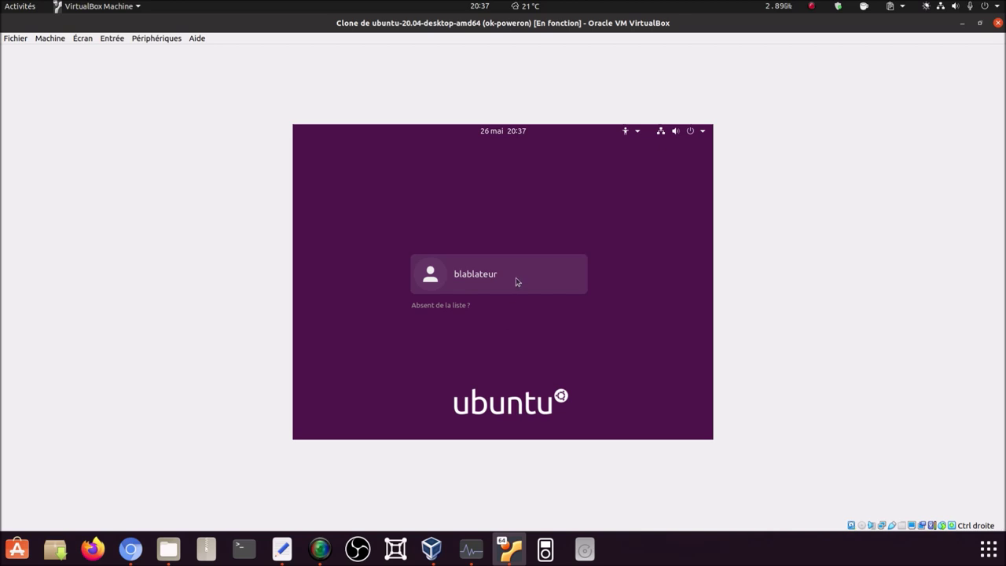
Log in to the Ubuntu session with the account password and switch the virtual machine to full screen
left_click(517, 282)
type("*")
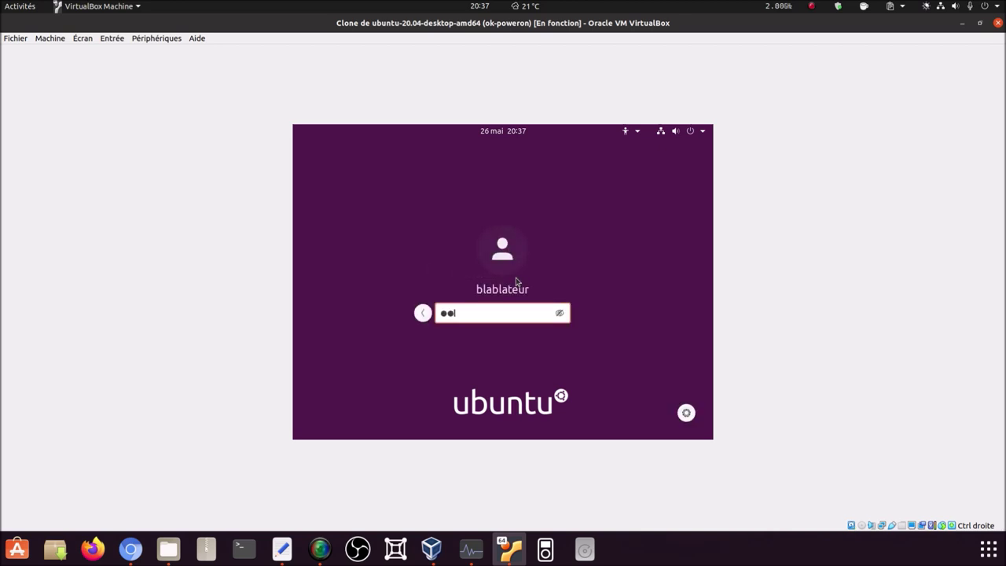
key("Return")
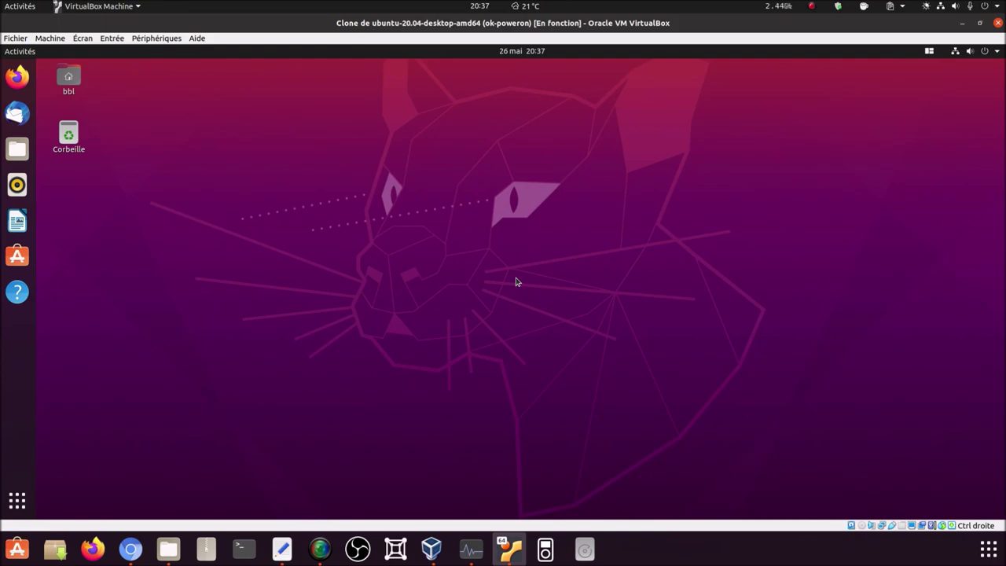
key("ctrl+f")
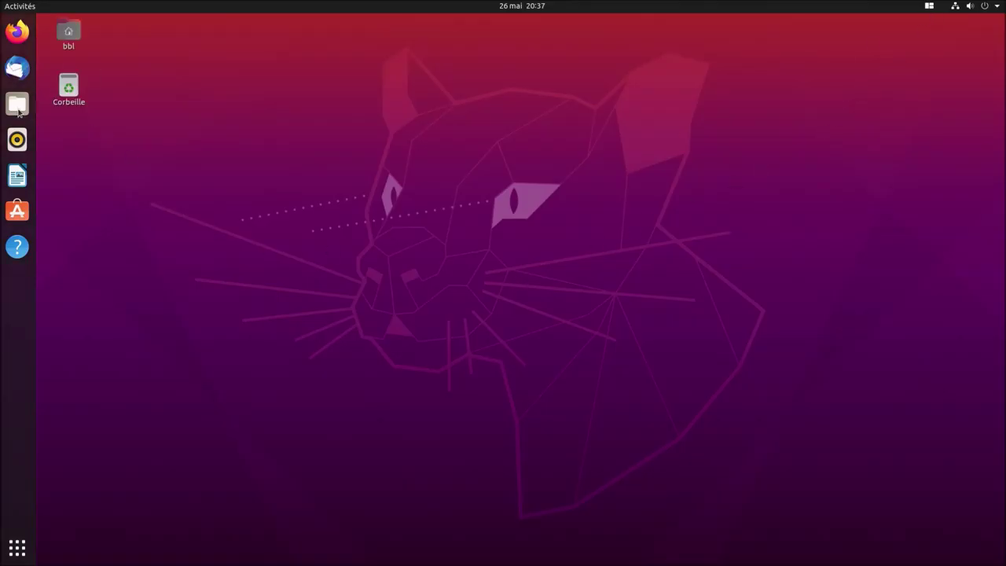
Open a file manager window and launch a terminal by searching the applications for "ter"
left_click(17, 106)
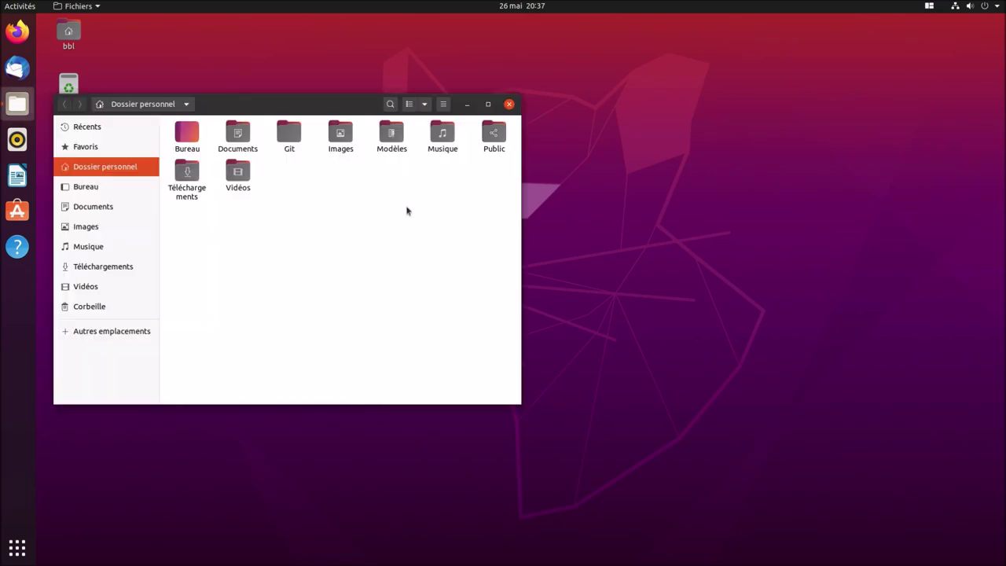
left_click(16, 550)
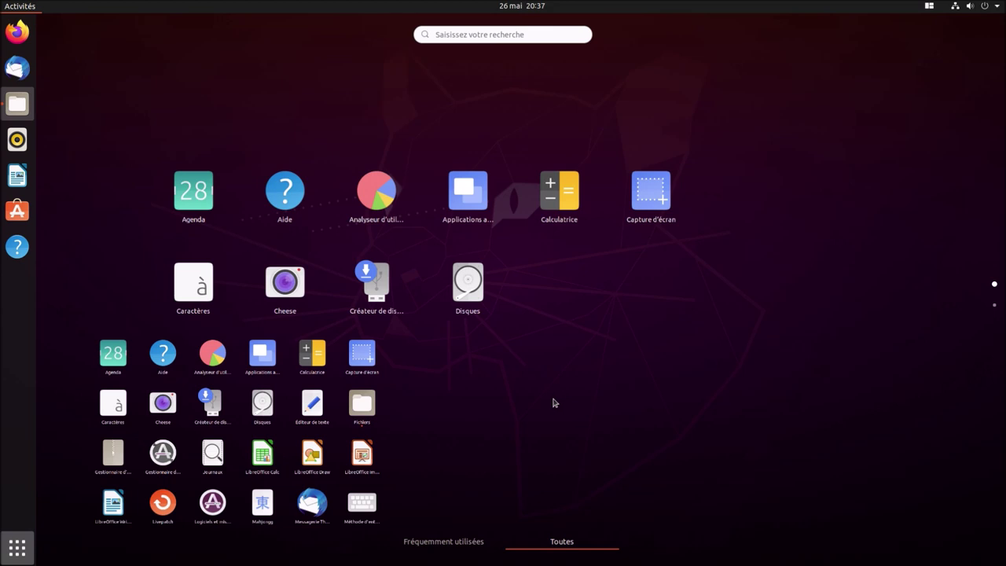
left_click(456, 544)
type("ter")
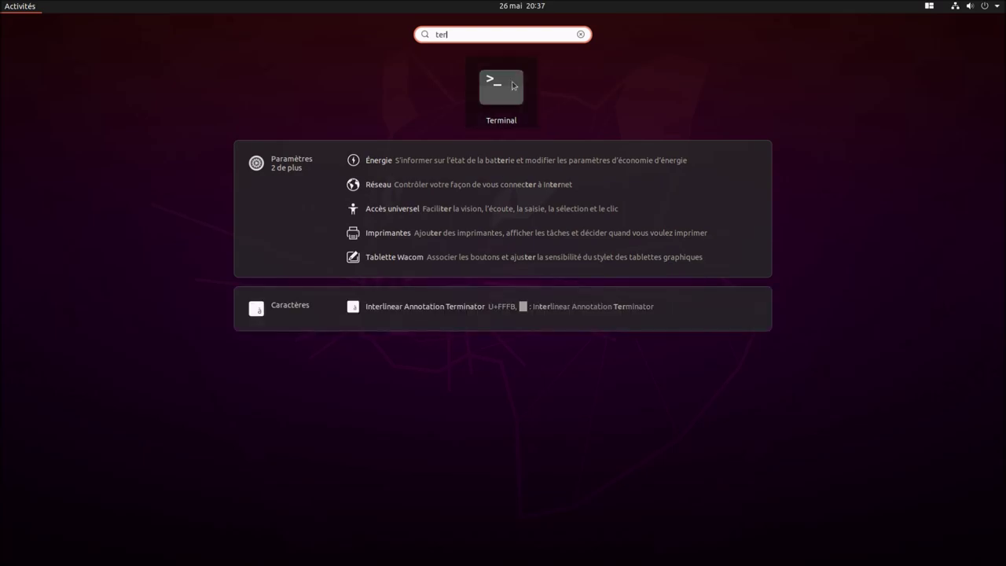
left_click(513, 85)
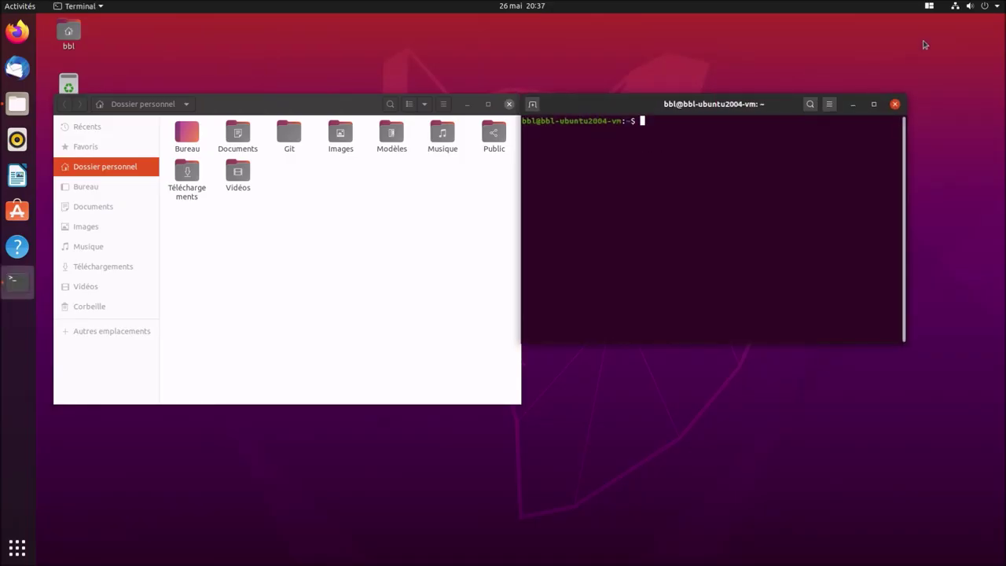
Turn on Tile Windows in the Pop Shell options and open a second terminal and a second file manager window
left_click(930, 7)
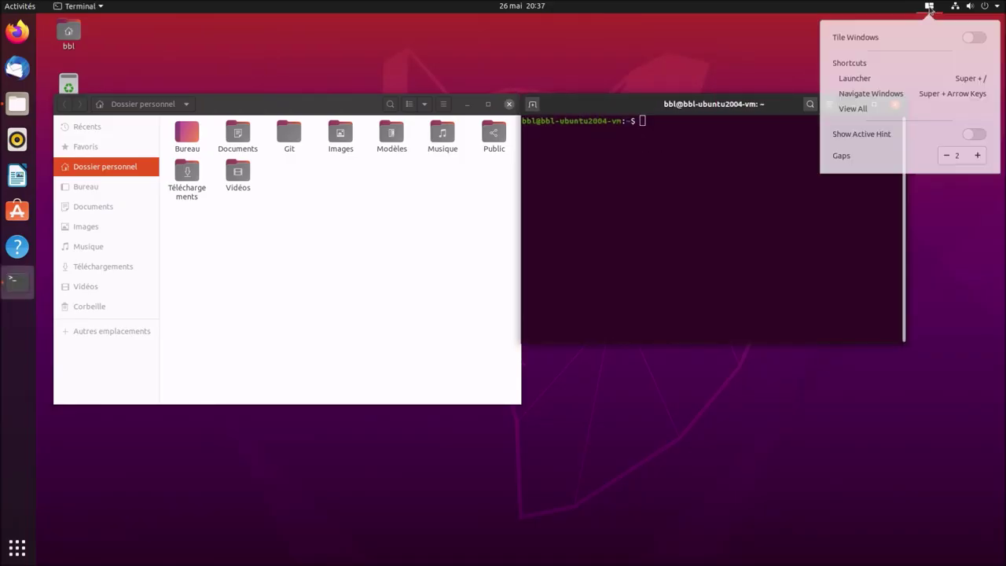
left_click(973, 39)
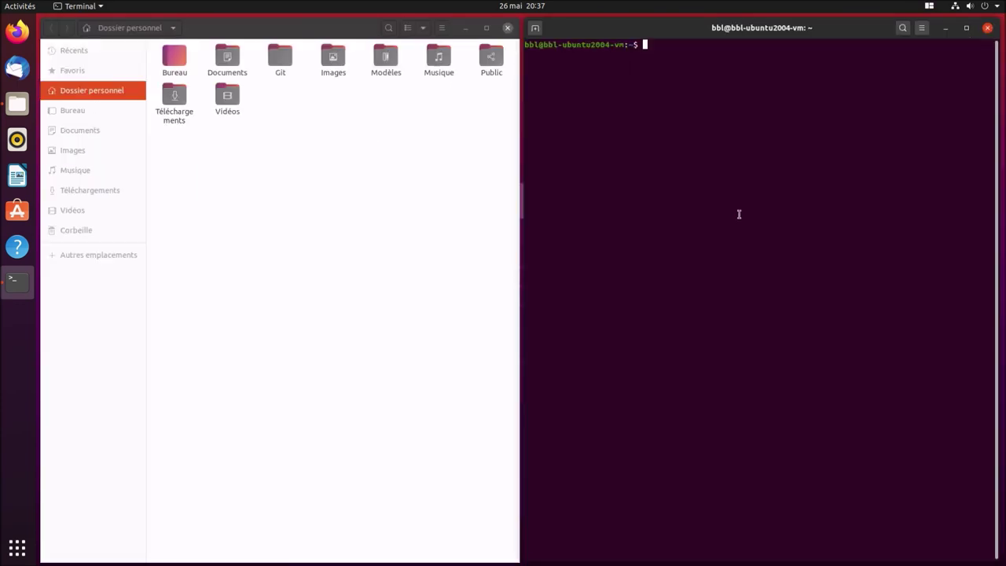
right_click(23, 287)
left_click(123, 264)
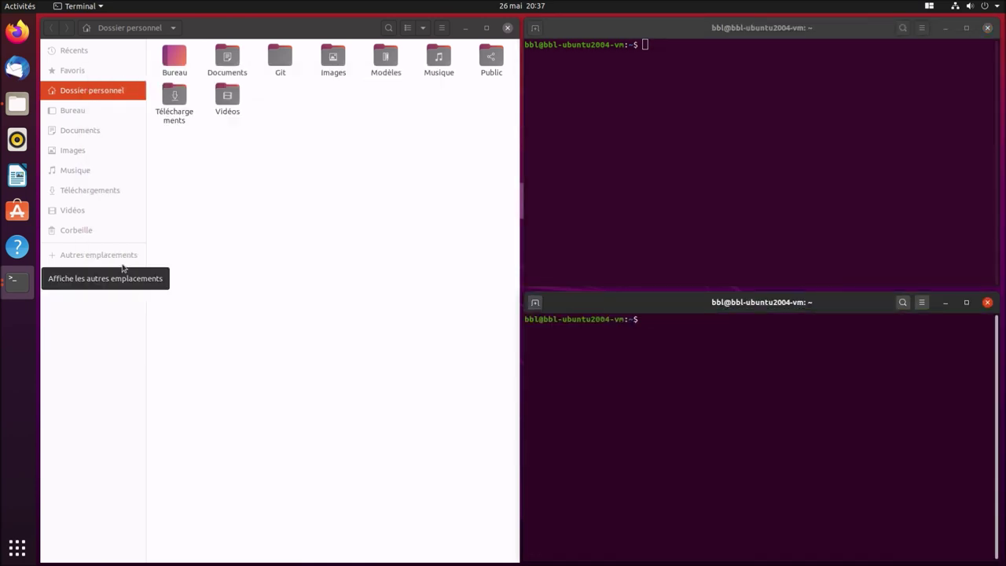
right_click(18, 103)
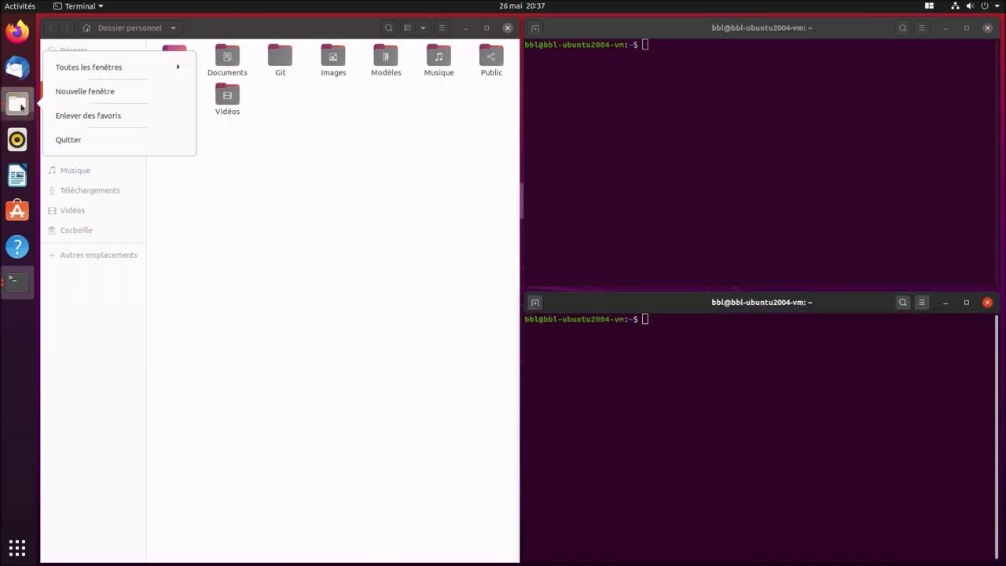
left_click(110, 95)
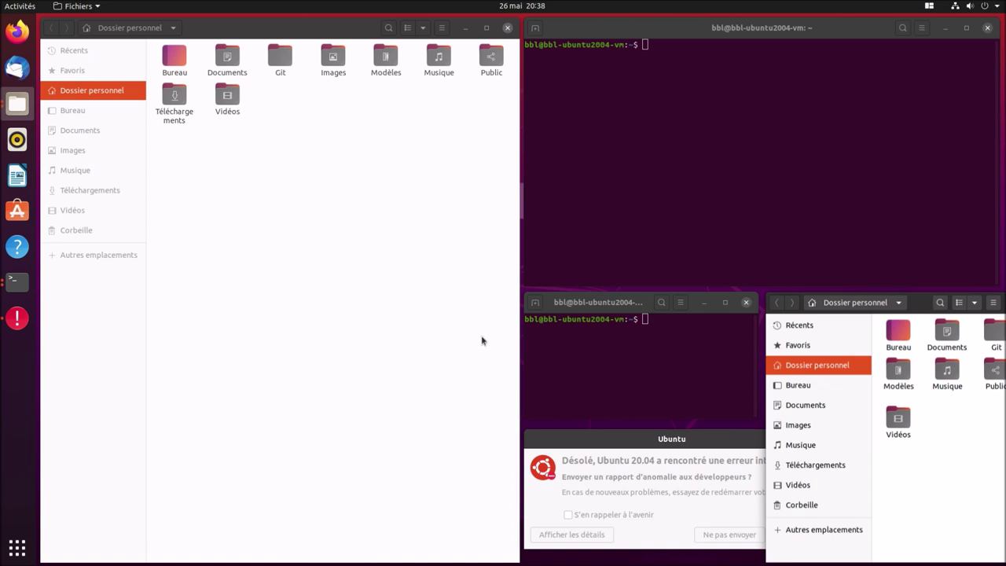
Dismiss the Ubuntu error report without sending it and close every window except the first terminal
left_click(727, 536)
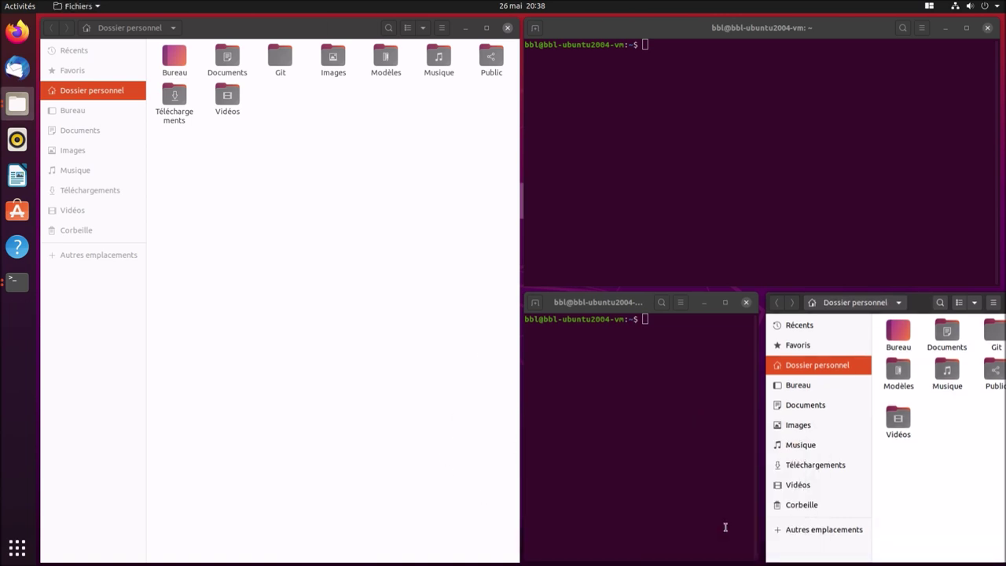
left_click(751, 306)
left_click(748, 303)
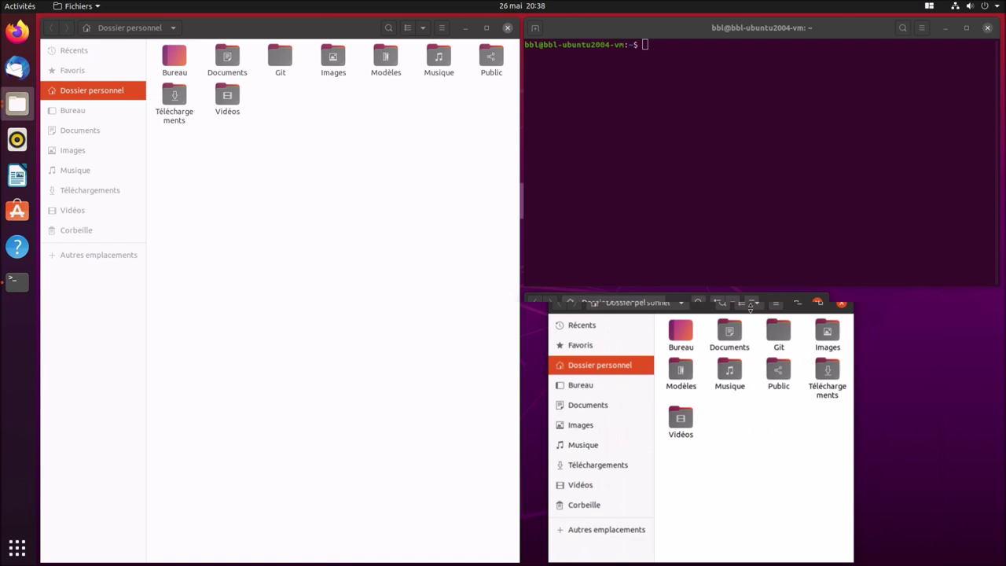
left_click(992, 303)
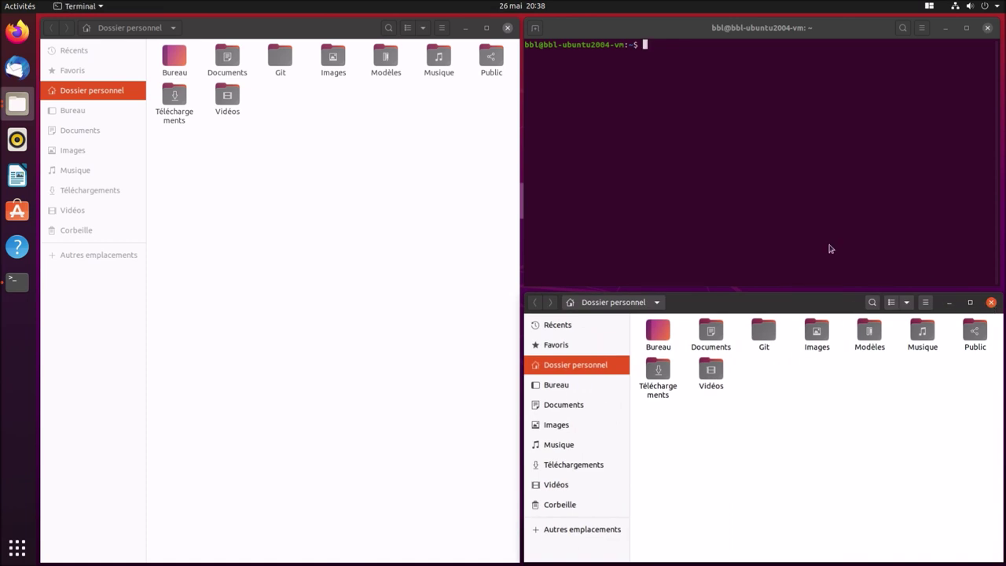
left_click(508, 29)
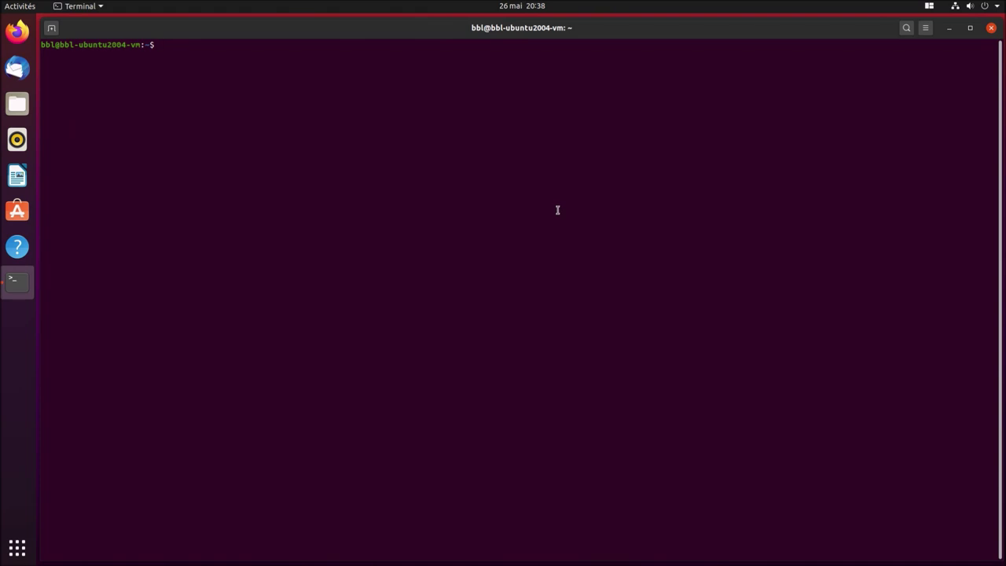
Enlarge the text in the remaining terminal window
left_click(928, 34)
left_click(956, 65)
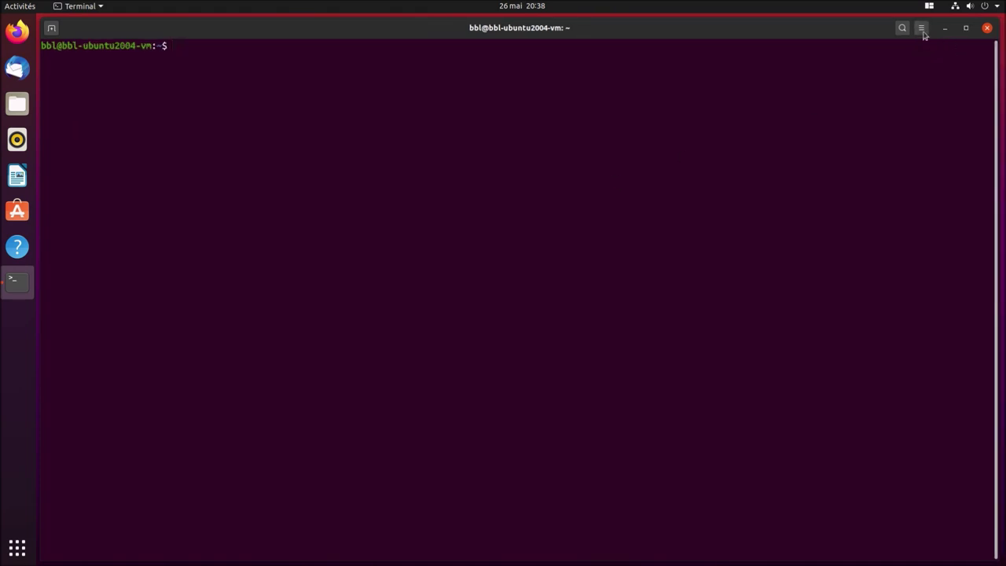
left_click(925, 34)
left_click(955, 64)
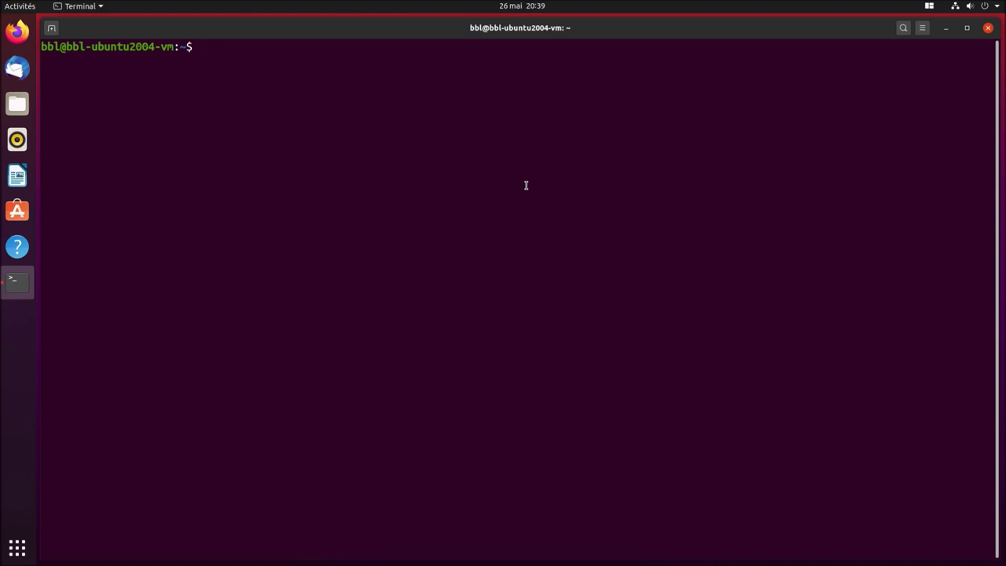
Install gnome-tweak-tool with sudo apt install, entering the sudo password and accepting the installation with "o"
type("sudo apt install gnomm")
key("BackSpace")
type("e-")
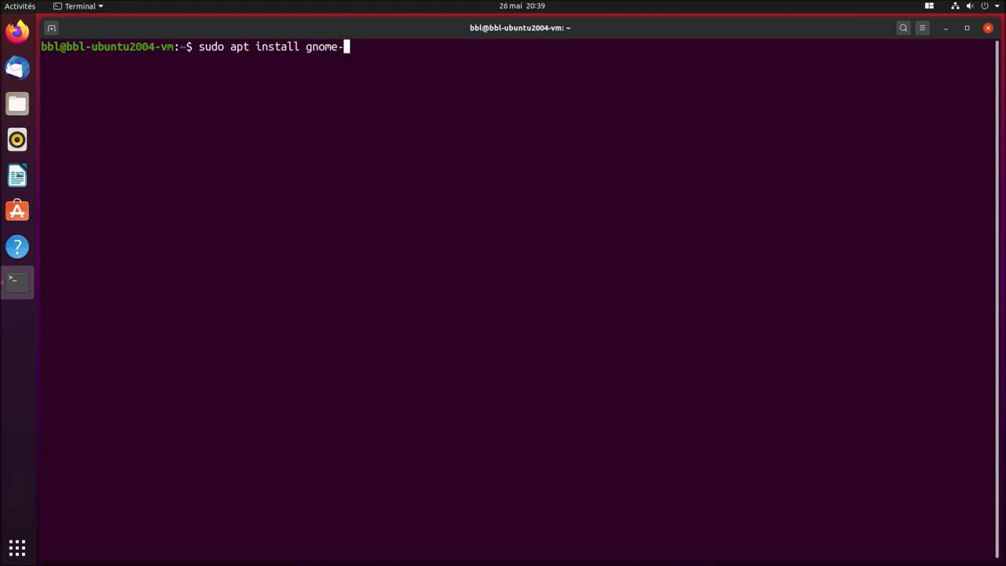
type("twz")
key("BackSpace")
type("eak-tool")
key("Return")
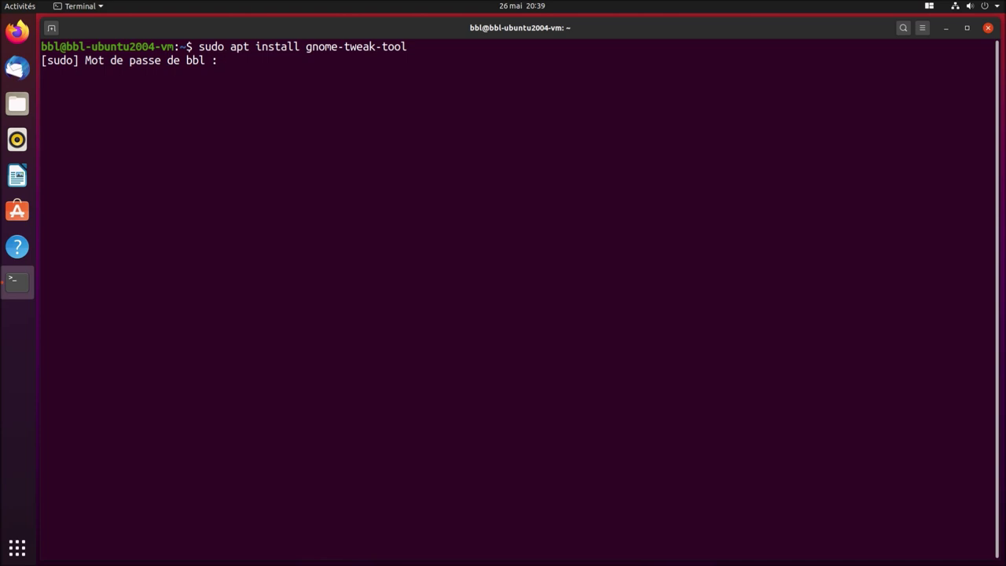
key("Return")
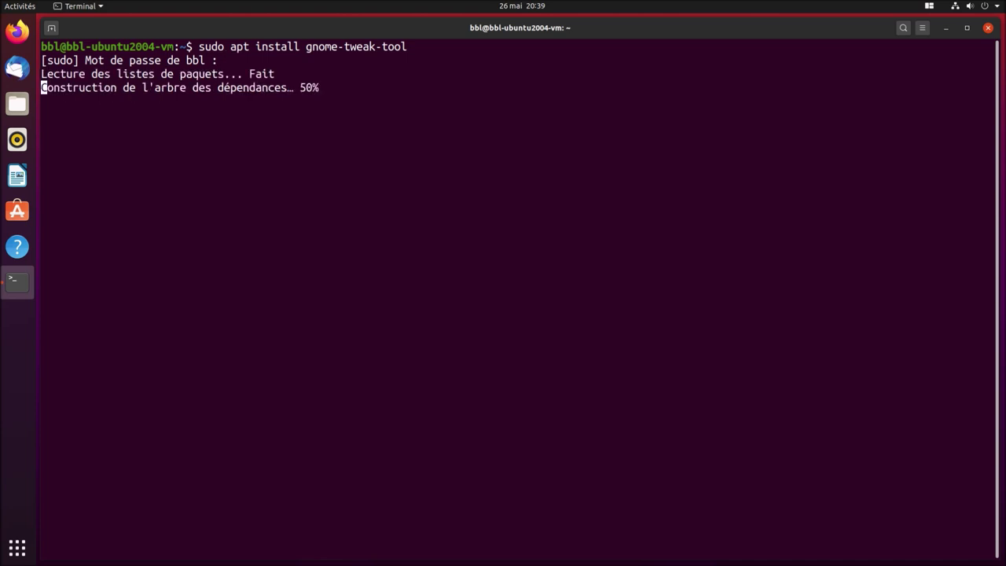
type("o")
key("Return")
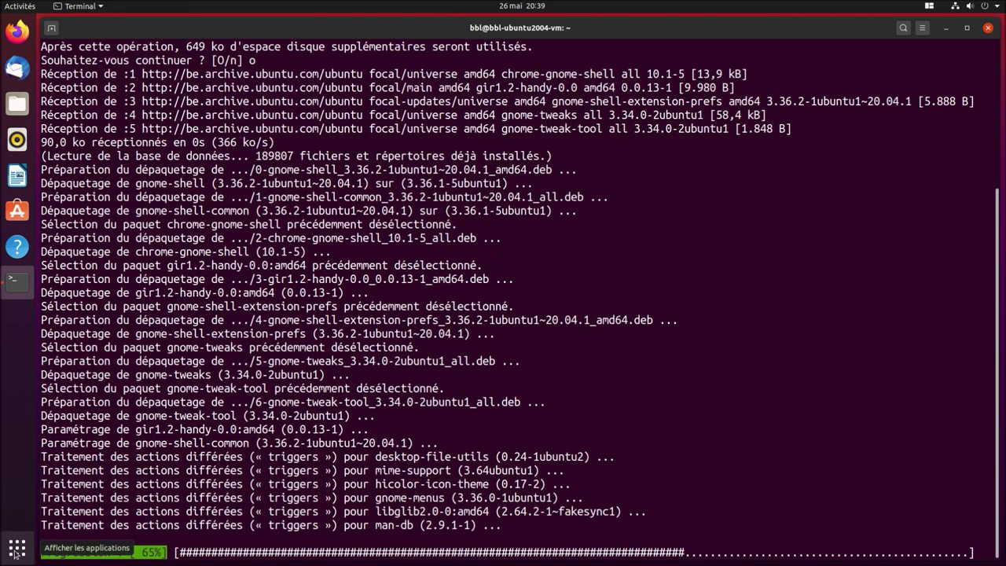
Open Ajustements from the full application list, check Pop Shell on its Extensions page, and close it again
left_click(16, 548)
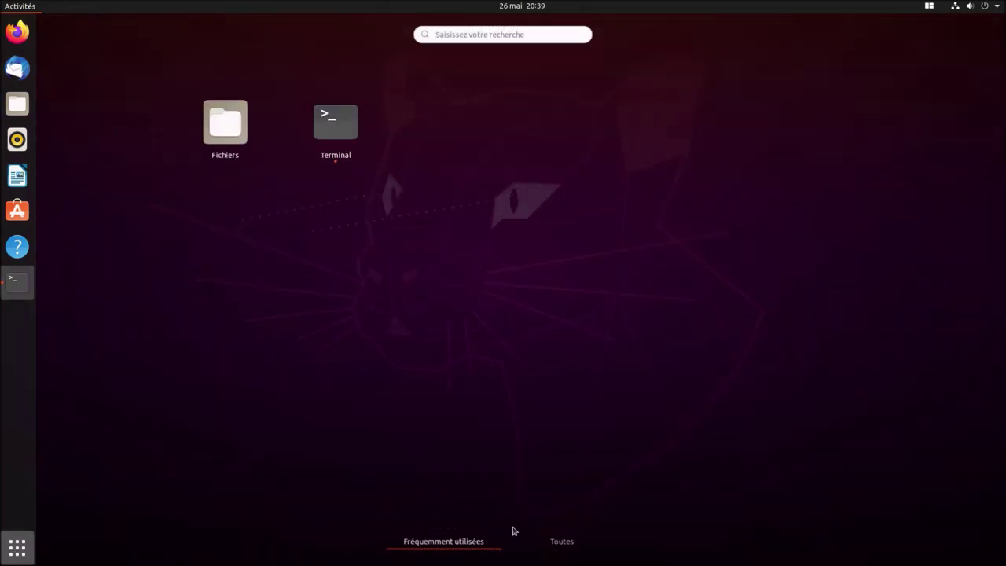
left_click(561, 540)
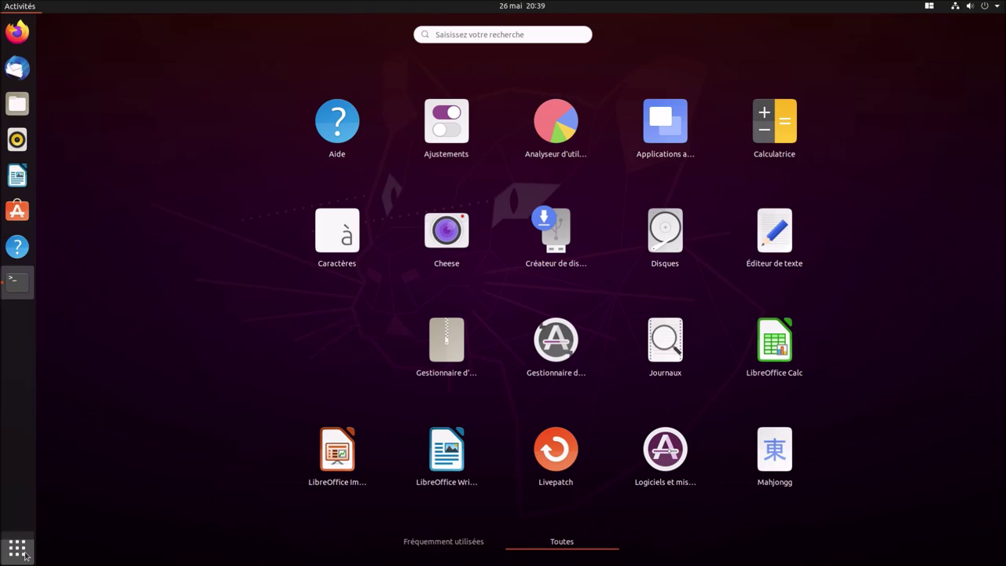
left_click(25, 555)
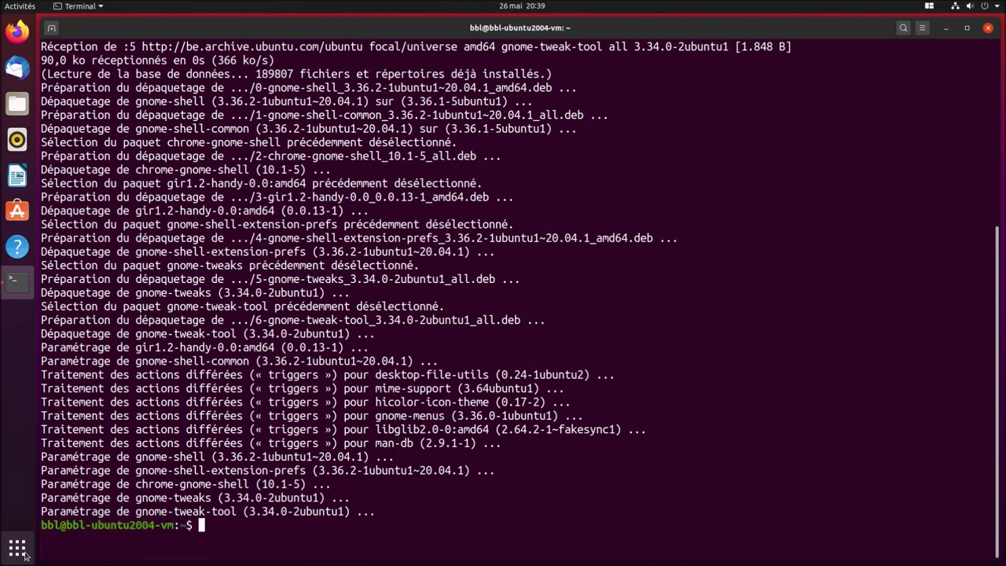
left_click(26, 555)
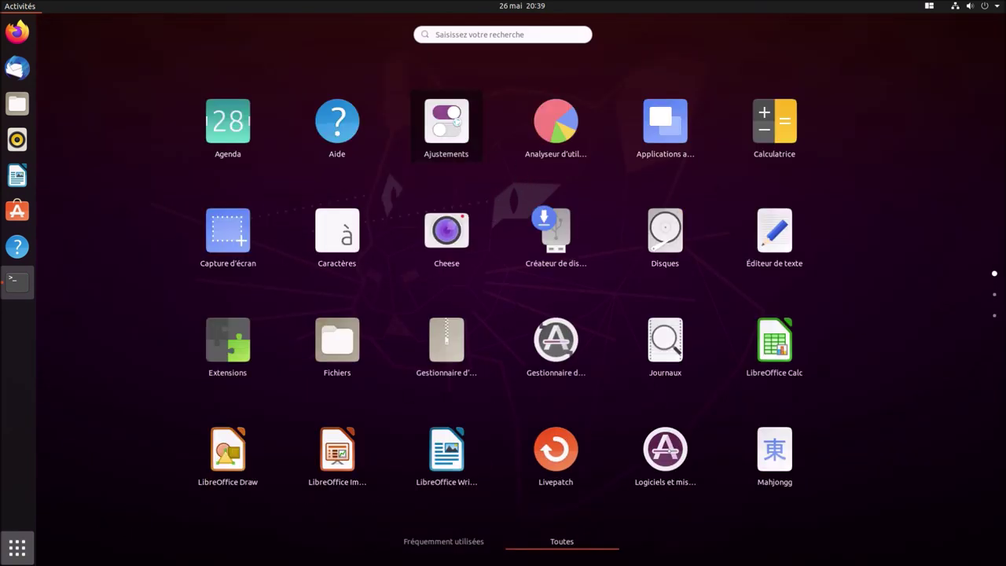
left_click(469, 124)
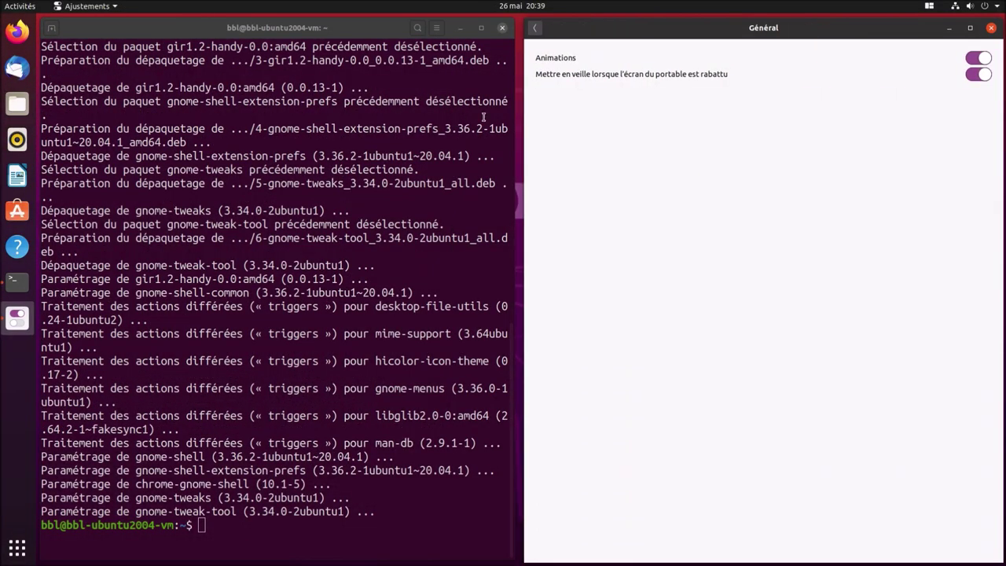
left_click(534, 28)
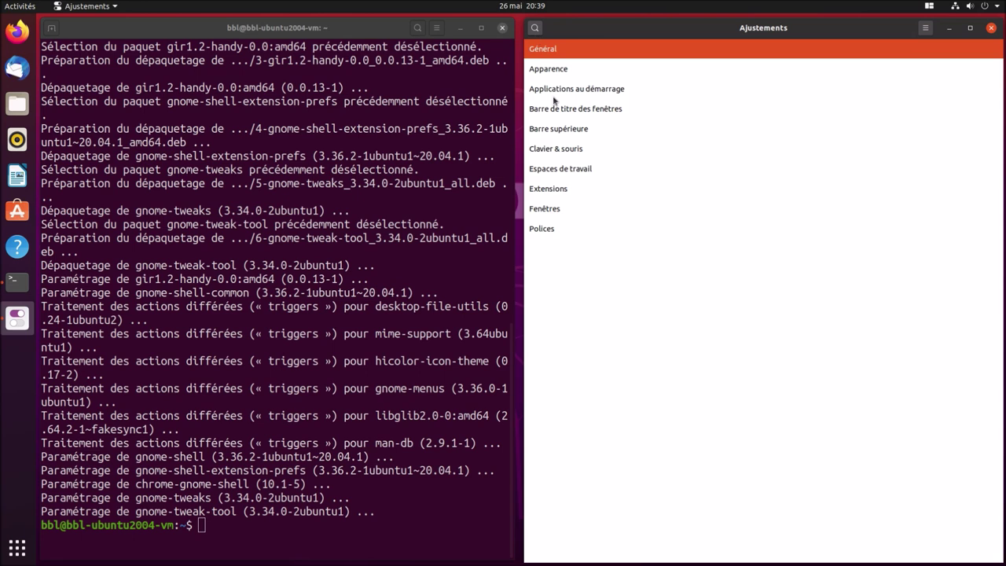
left_click(551, 189)
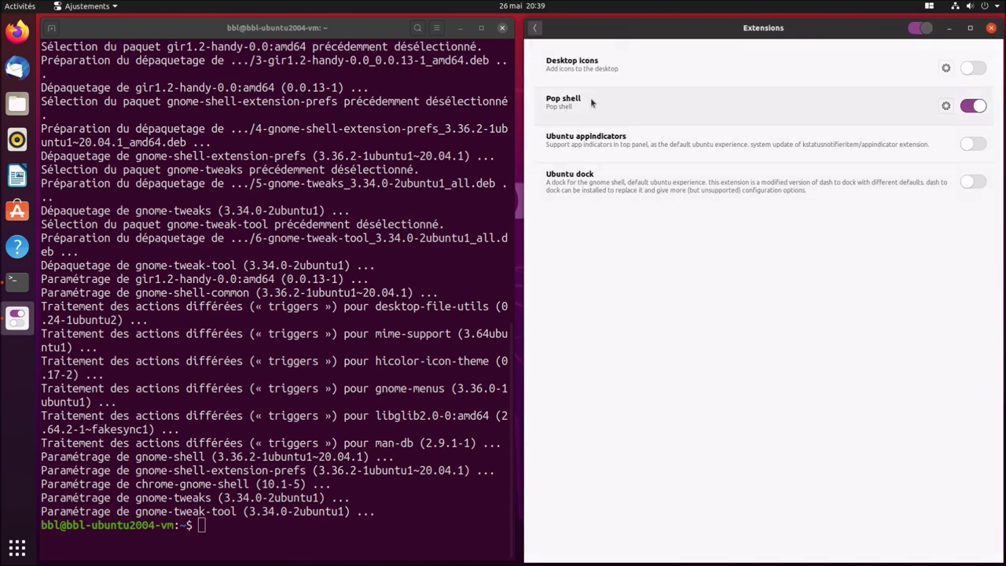
left_click(991, 28)
key("super+Up")
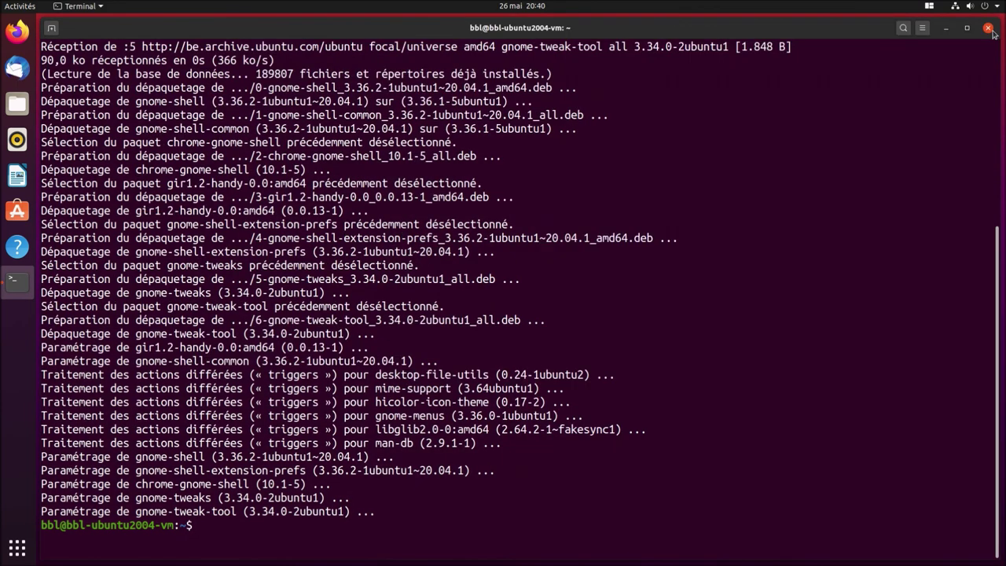
Try to view all keyboard shortcuts from the Pop Shell options and dismiss the resulting notification
left_click(929, 6)
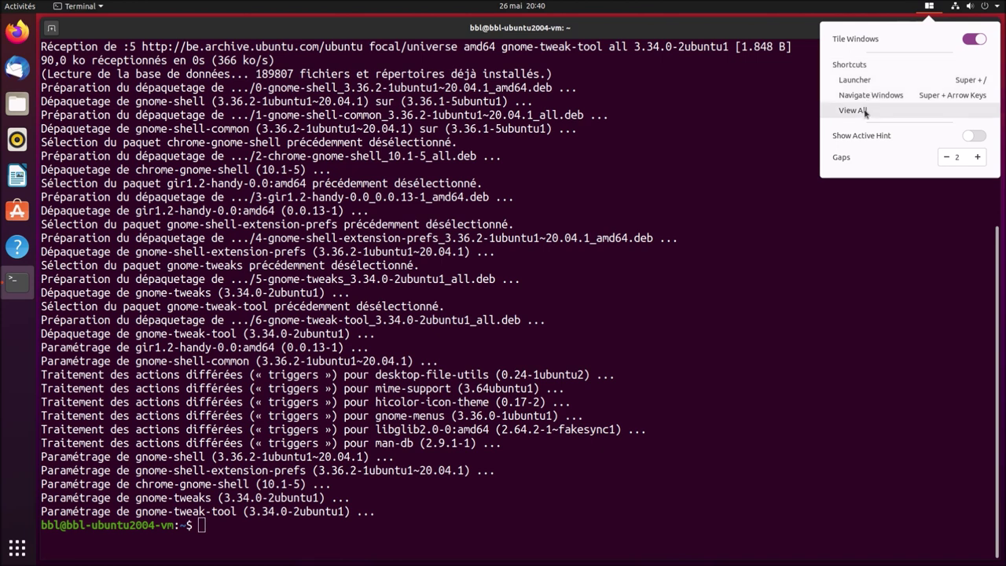
left_click(598, 30)
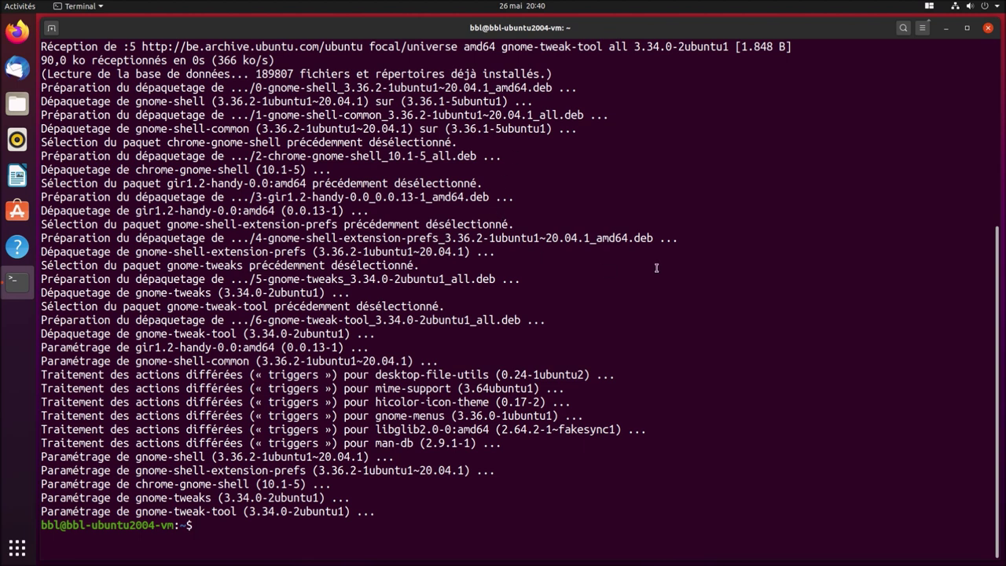
left_click(932, 8)
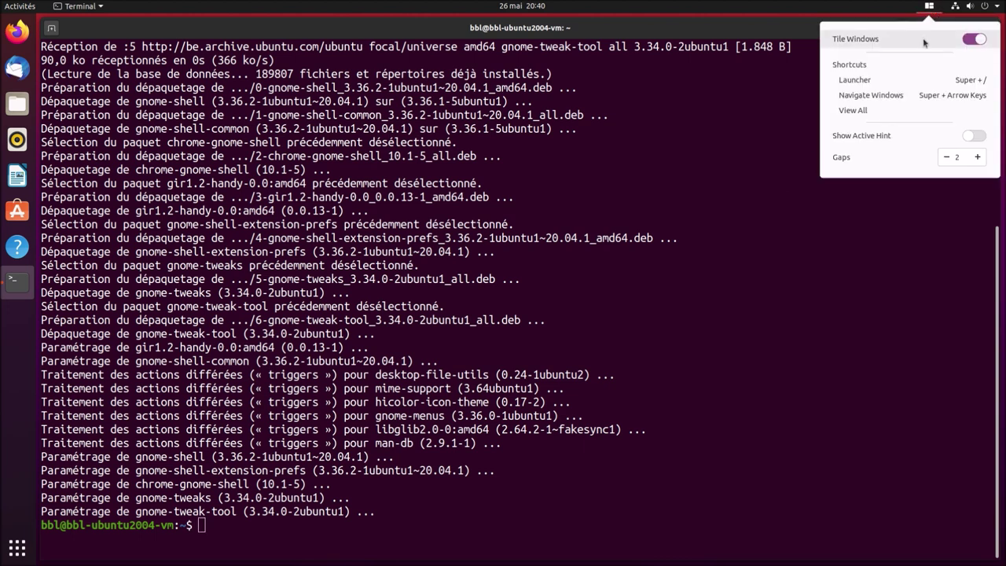
left_click(885, 80)
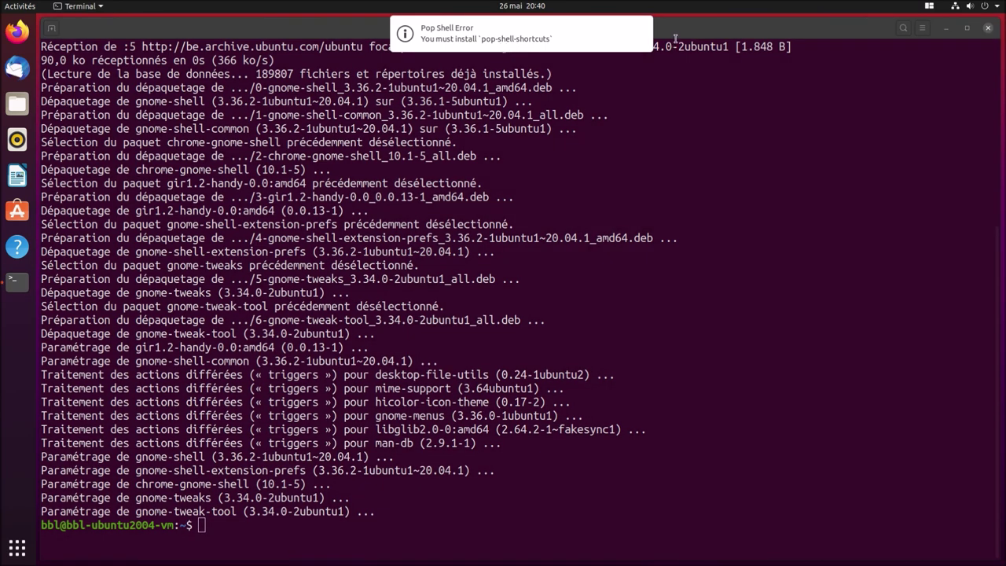
left_click(642, 28)
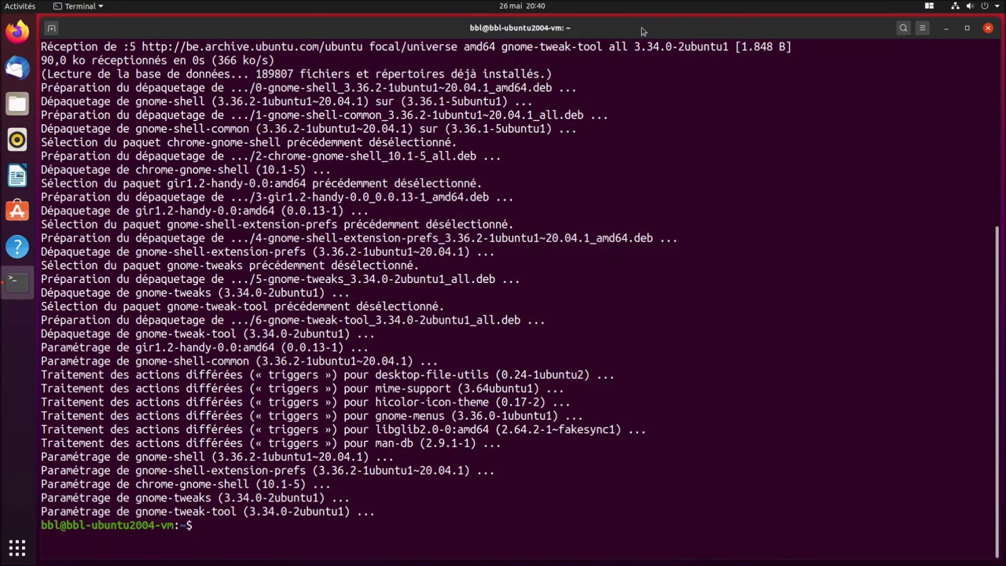
Turn on Show Active Hint in the Pop Shell options, open a file manager window, and switch focus between it and the terminal
left_click(929, 6)
left_click(972, 137)
key("Escape")
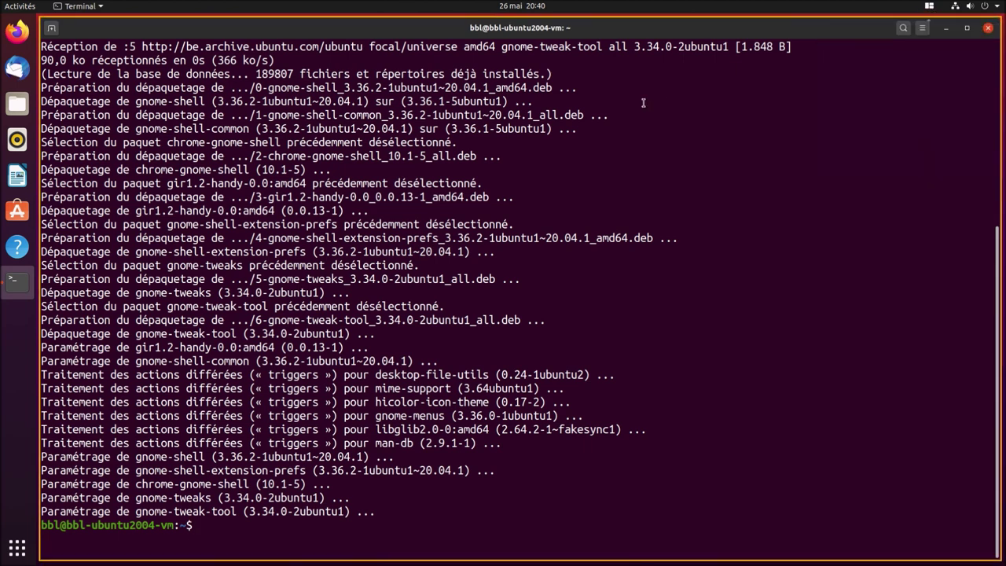
left_click(18, 103)
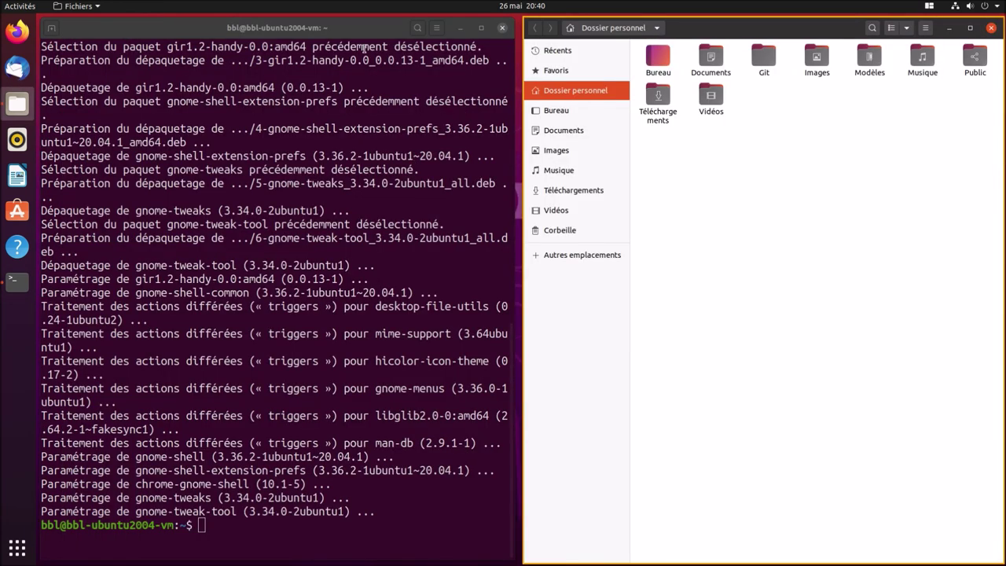
left_click(364, 35)
left_click(703, 29)
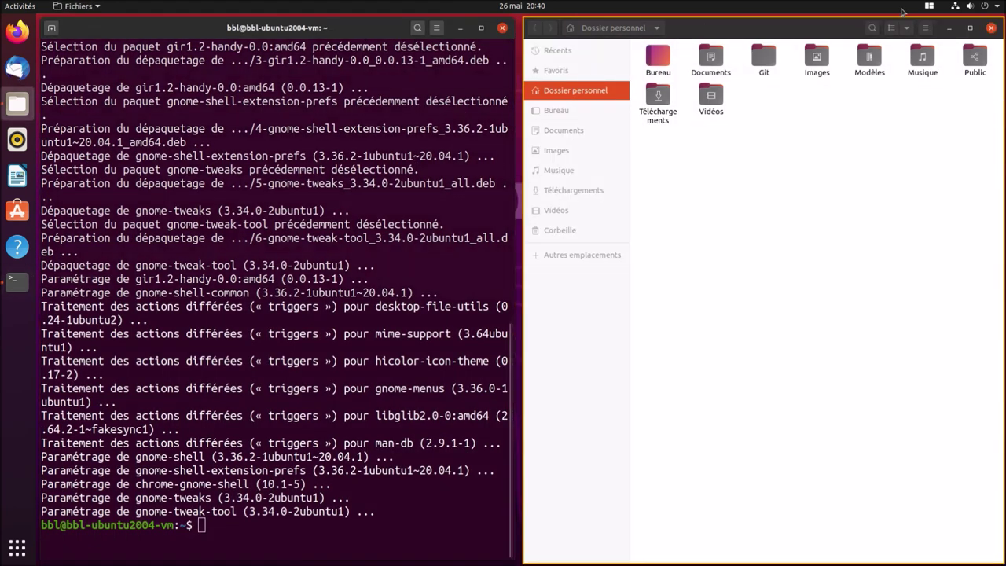
Increase the Pop Shell window Gaps to 7
left_click(929, 6)
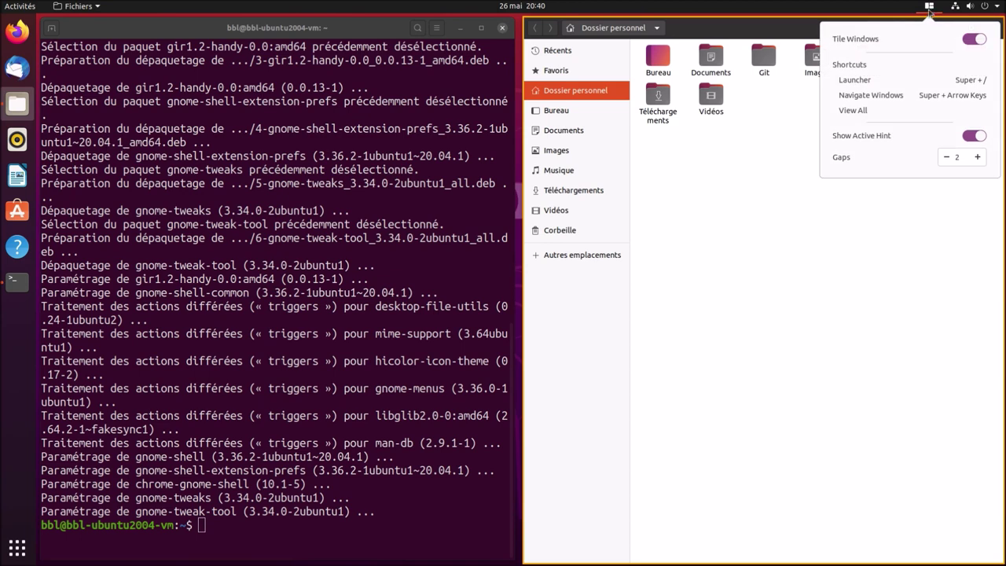
left_click(978, 157)
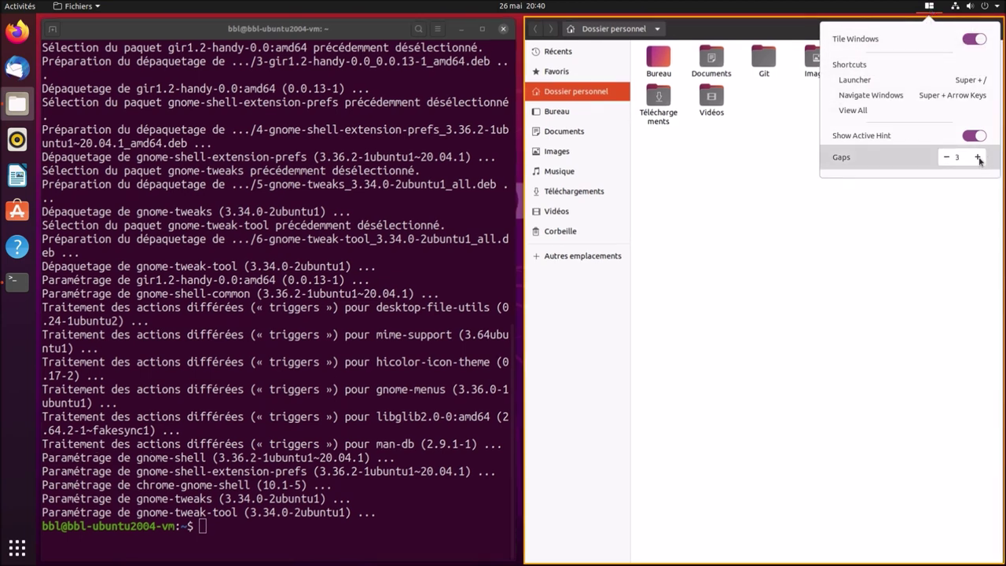
left_click(977, 157)
left_click(977, 157)
left_click(978, 157)
left_click(978, 157)
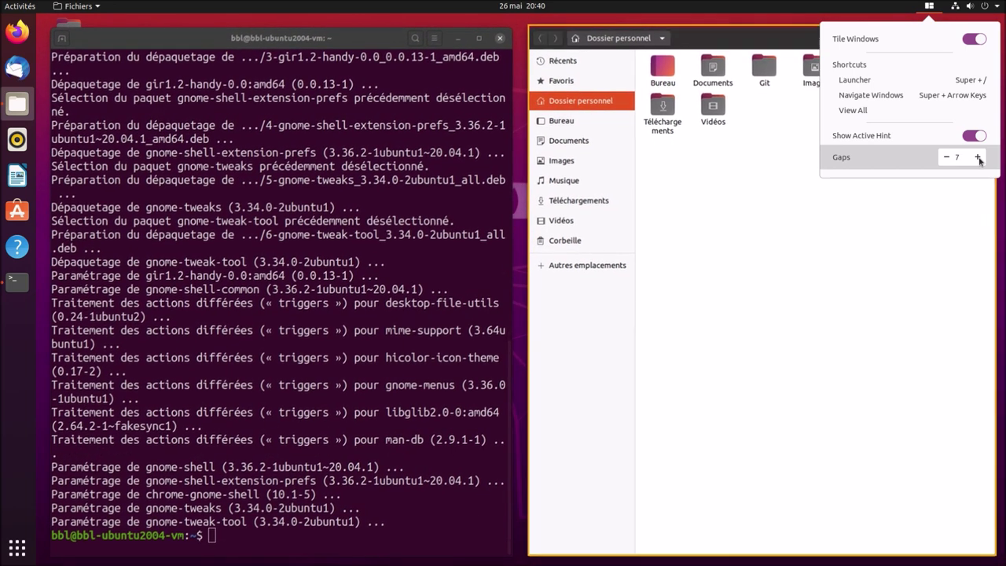
Reduce the Pop Shell window Gaps to 2 and turn off Show Active Hint
left_click(947, 158)
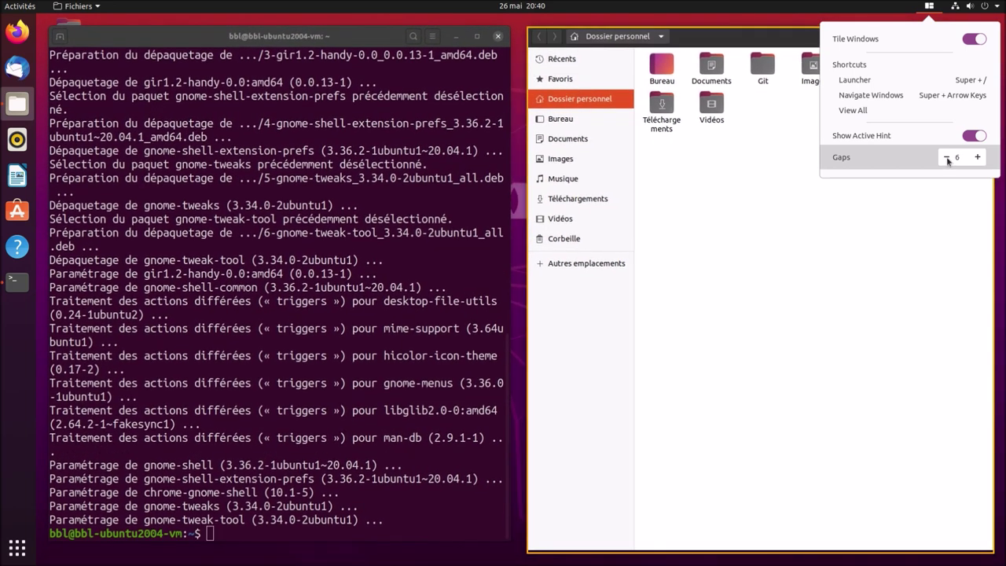
left_click(947, 157)
left_click(947, 158)
left_click(947, 157)
left_click(947, 157)
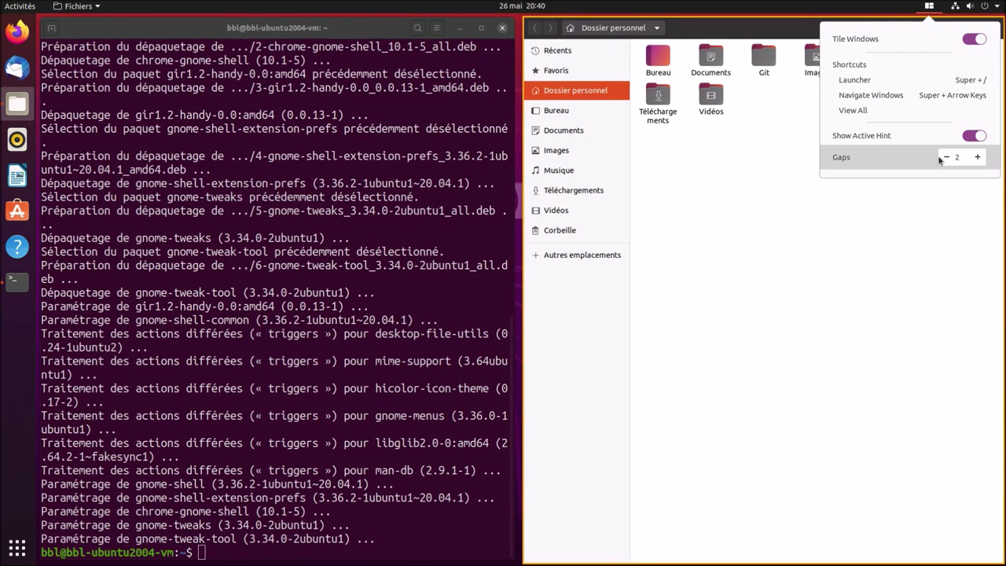
left_click(978, 139)
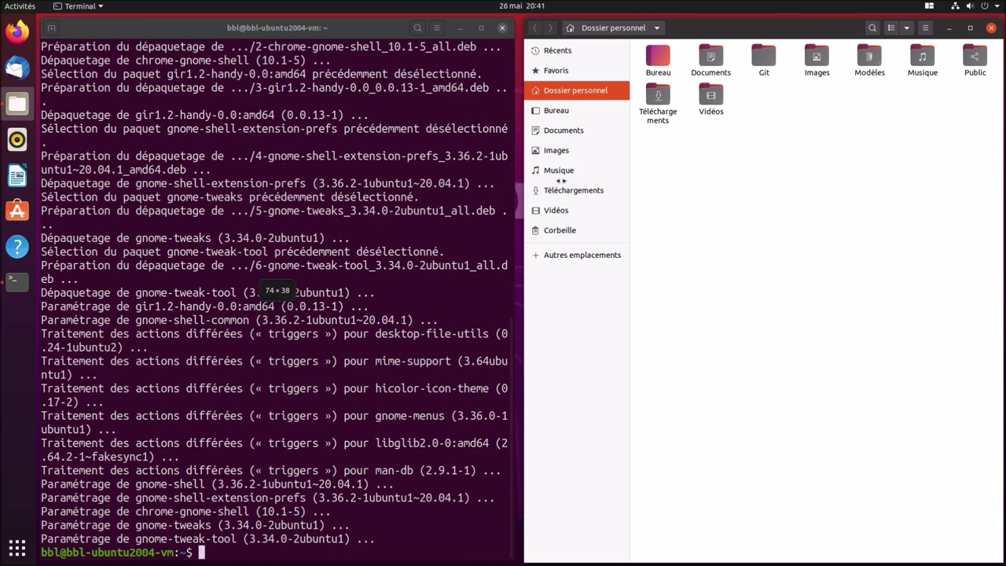
Widen the terminal tile into the file manager's space, and close the file manager window
left_click_drag(511, 187, 591, 186)
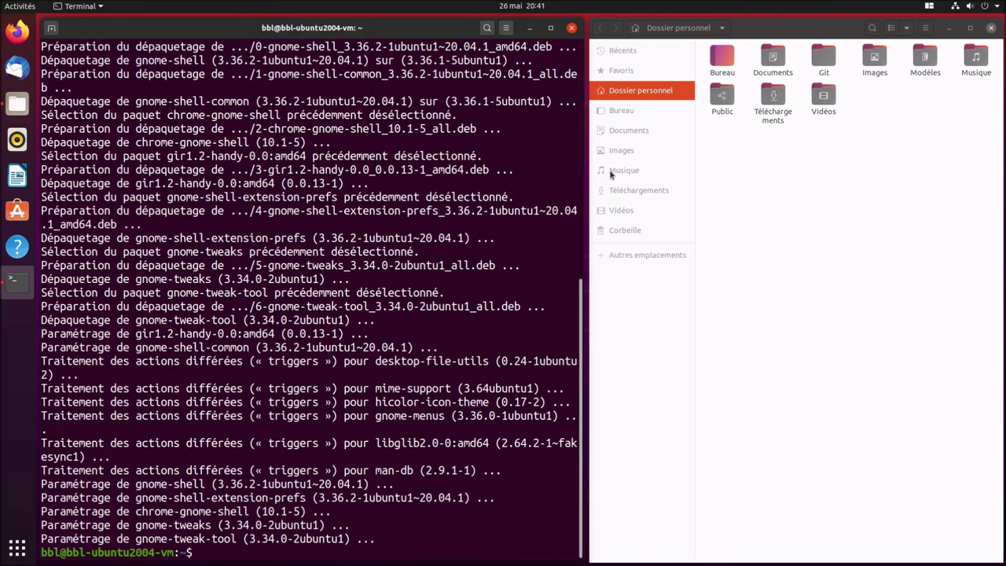
left_click(991, 27)
key("super+Up")
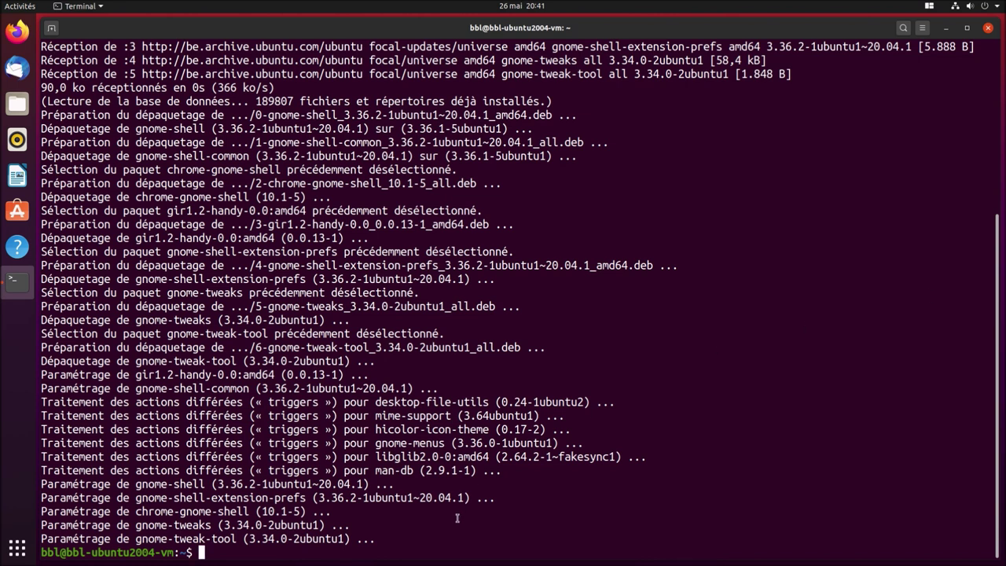
Install the build dependencies by running sudo apt install cargo rustc libgtk-3-dev and accepting the installation
right_click(456, 541)
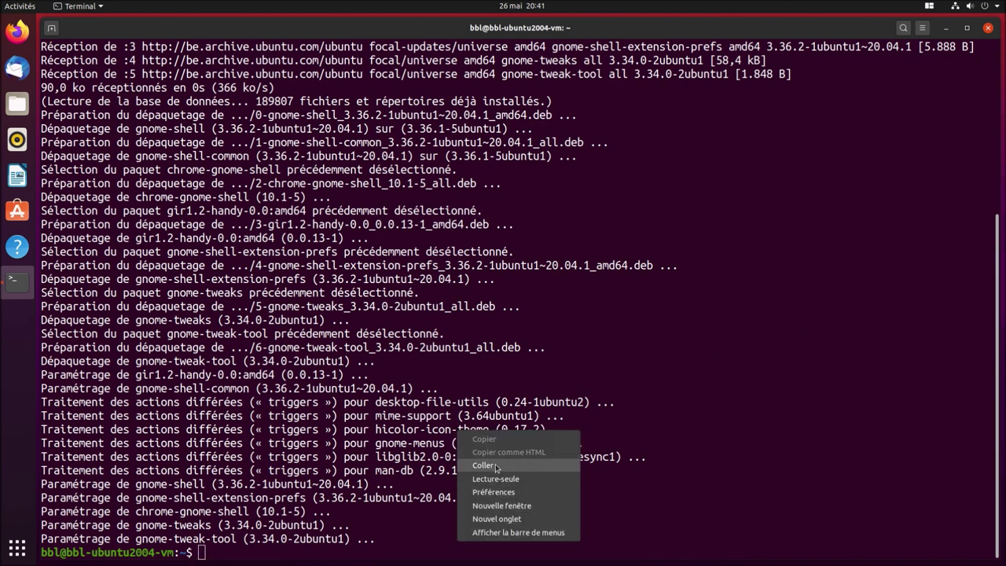
left_click(495, 466)
key("Left")
key("Left")
key("Left")
key("Left")
key("Left")
key("Left")
key("Left")
key("Left")
key("Left")
key("Left")
key("Left")
key("Left")
key("Left")
key("Left")
key("Left")
key("Left")
key("Left")
key("Left")
key("Left")
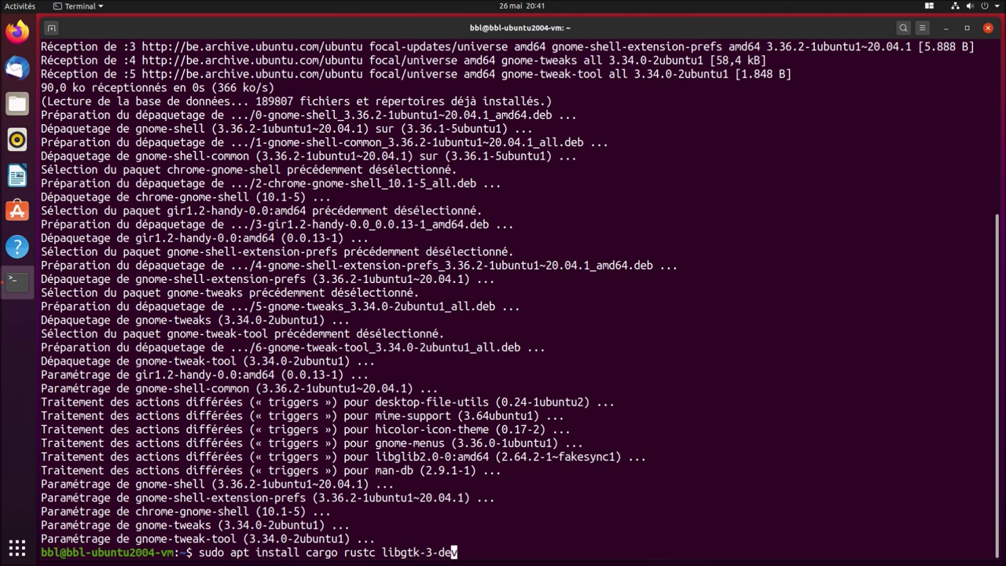
key("Left")
key("Left")
key("Left")
key("Left")
key("Left")
key("Right")
key("Right")
key("Right")
key("Right")
key("Right")
key("Right")
key("Right")
key("Right")
key("Right")
key("Right")
key("Right")
key("Right")
key("Right")
key("Right")
key("Right")
key("Right")
key("Right")
key("Right")
key("Right")
key("Right")
key("Right")
key("Right")
key("Right")
key("Right")
key("Return")
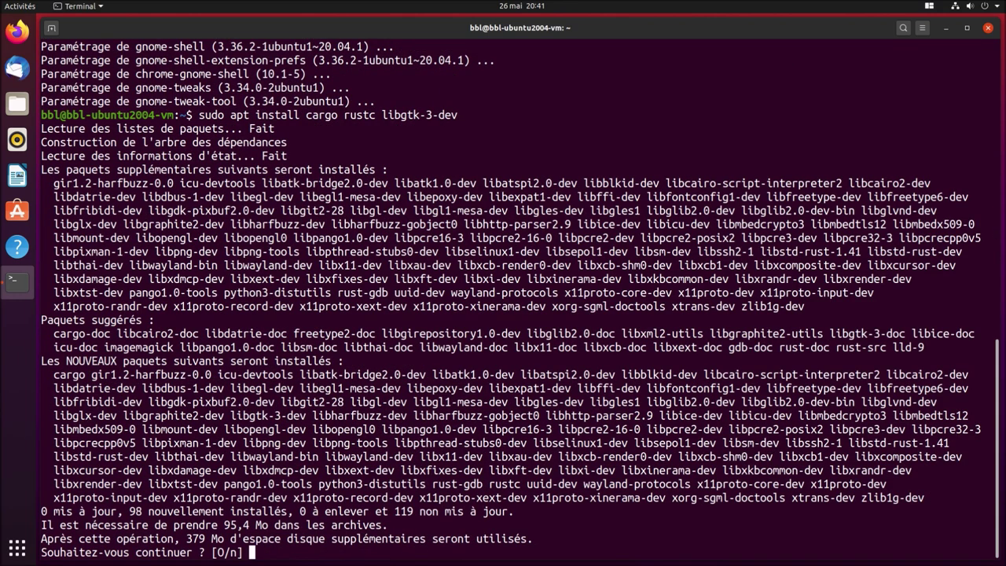
key("Return")
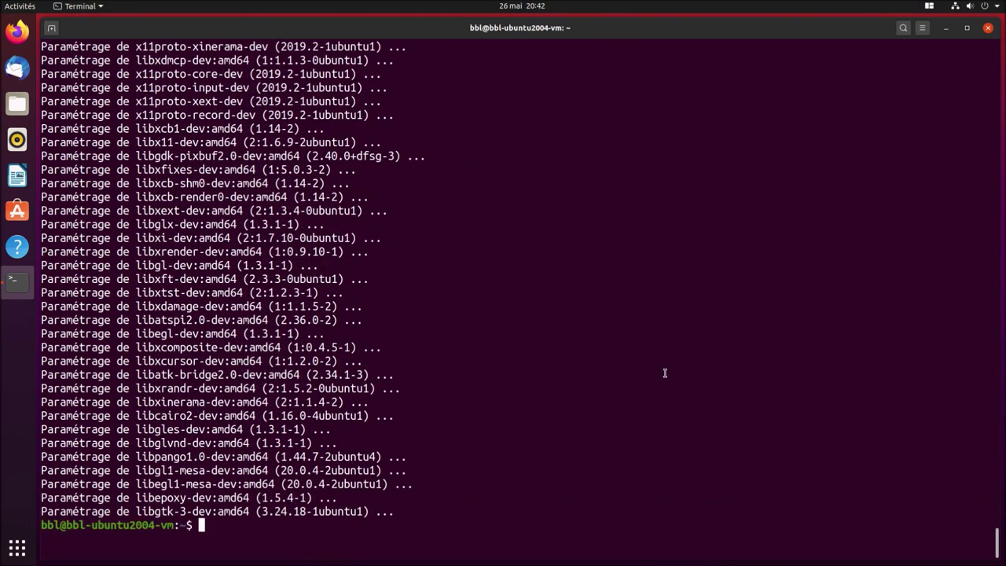
Go to the Git folder and into its PopShellShorcut subfolder, listing the directory contents along the way
type("ls")
key("Return")
type("cd ")
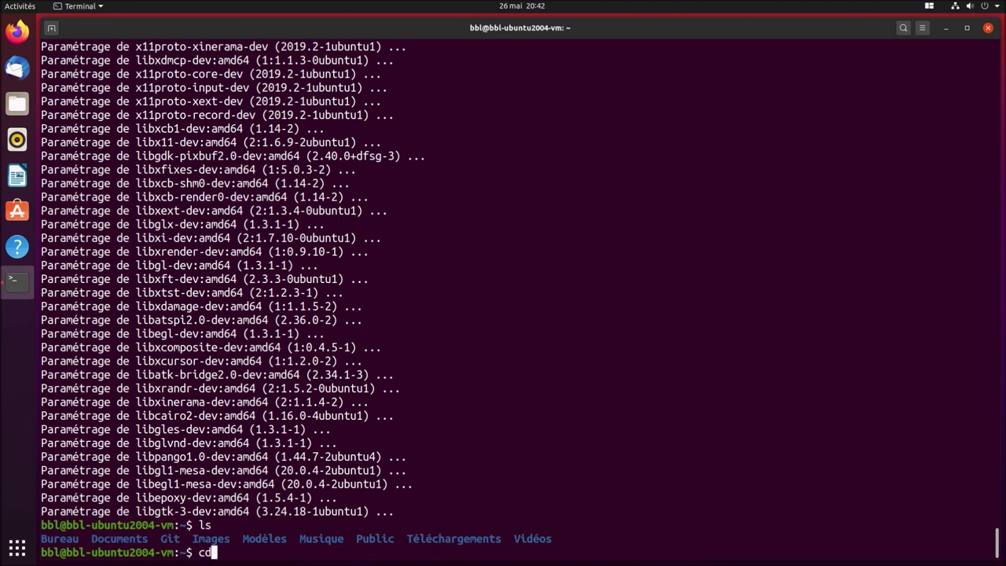
type("G")
key("Tab")
key("Return")
type("ls")
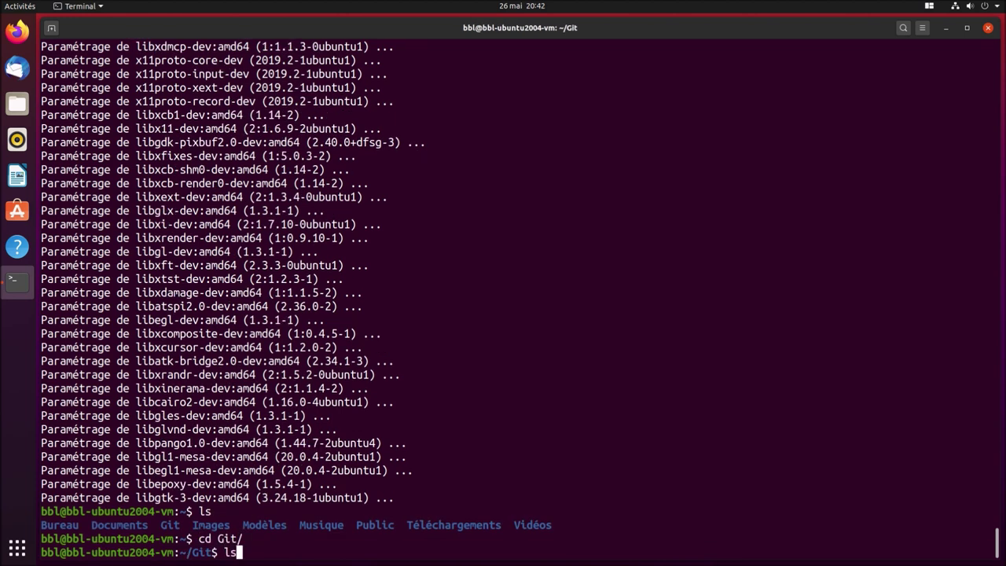
key("Return")
type("cd PopS")
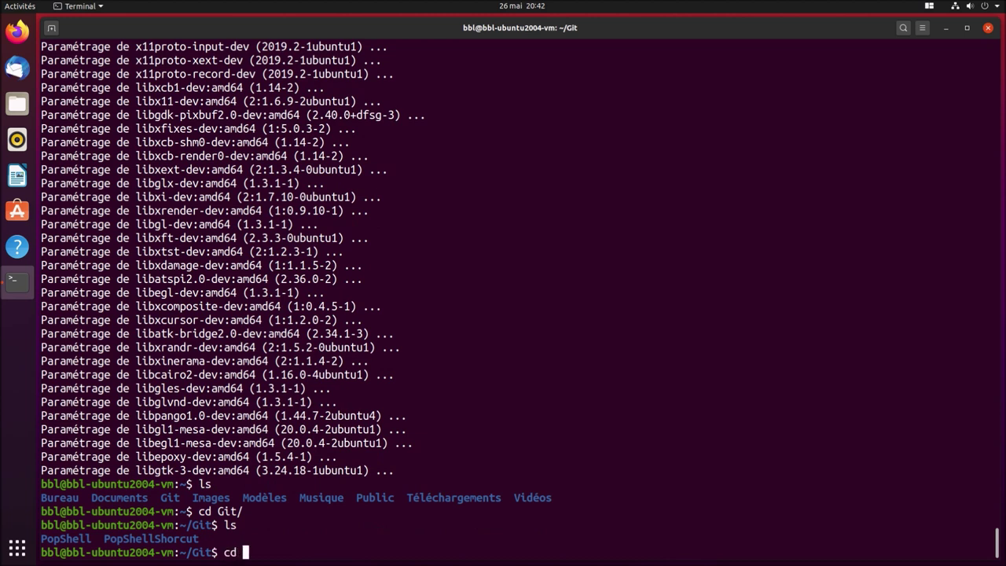
key("Tab")
type("S")
key("Tab")
key("Return")
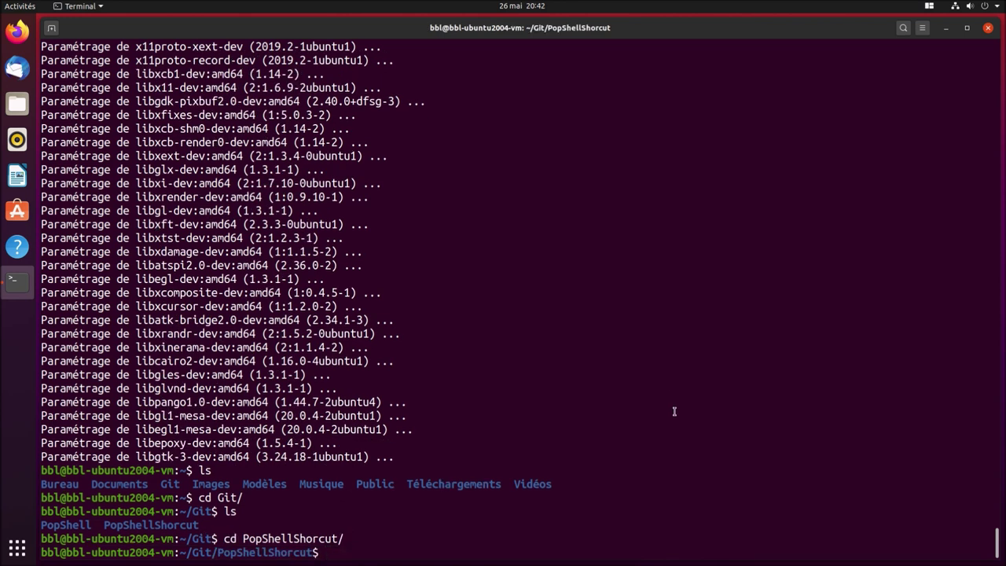
right_click(597, 527)
left_click(641, 450)
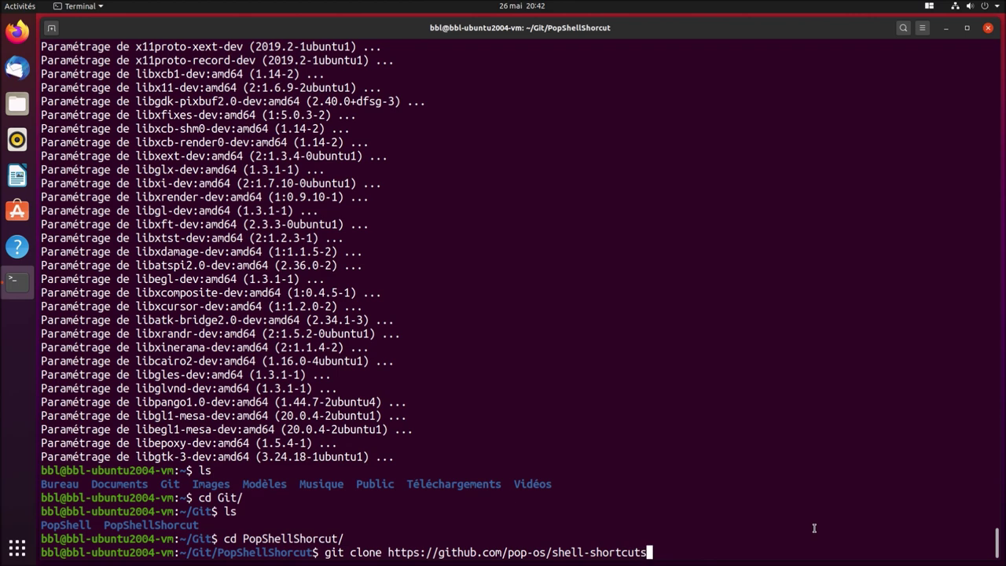
key("Return")
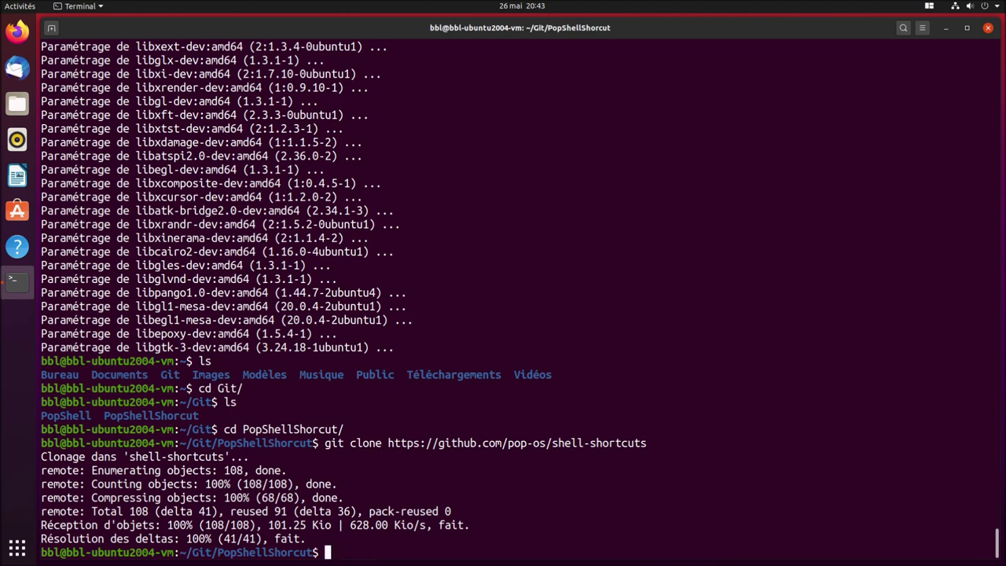
type("ls")
key("Return")
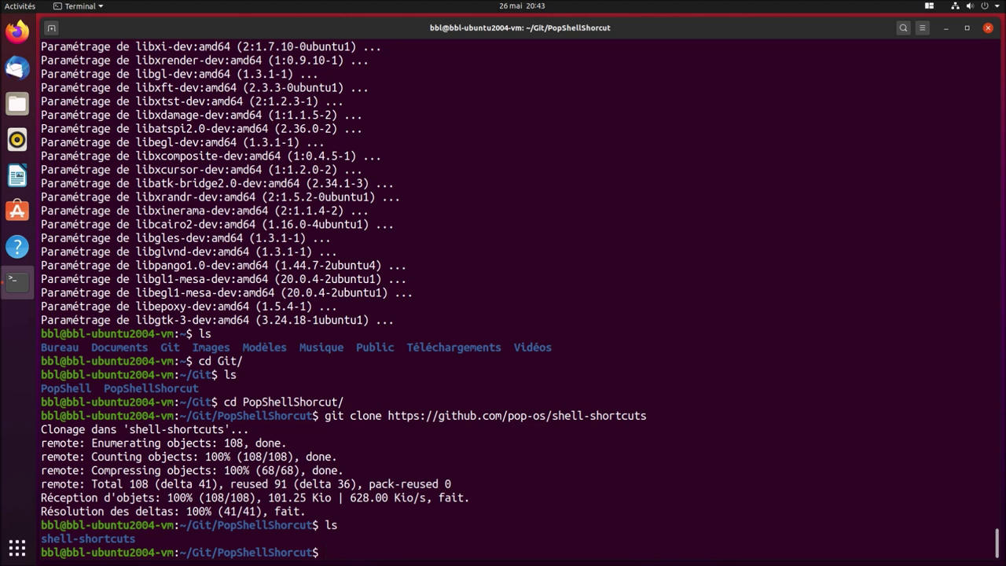
Enter the shell-shortcuts folder, list its contents, and compile the program with make
type("cd shel")
key("Tab")
key("Return")
type("ls")
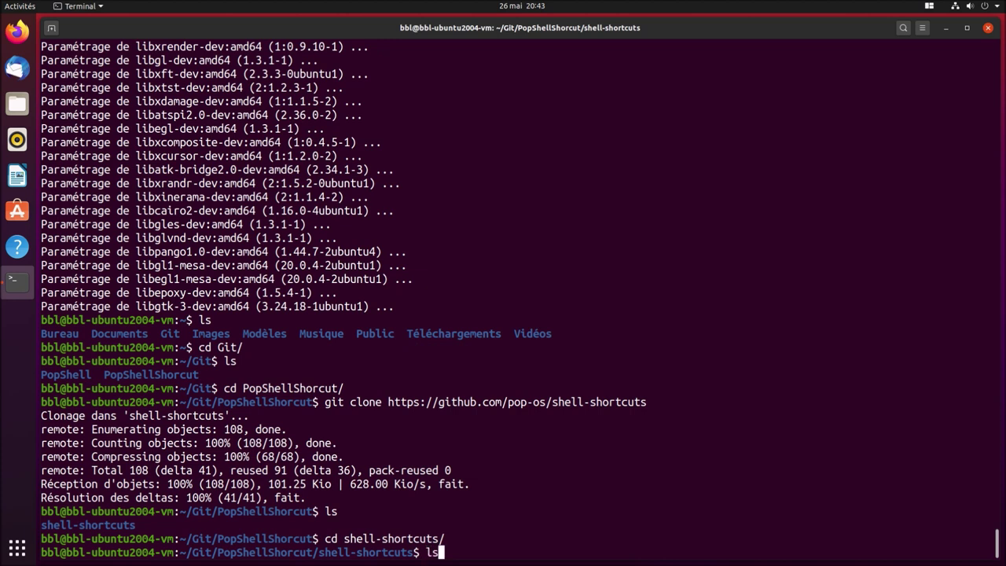
key("Return")
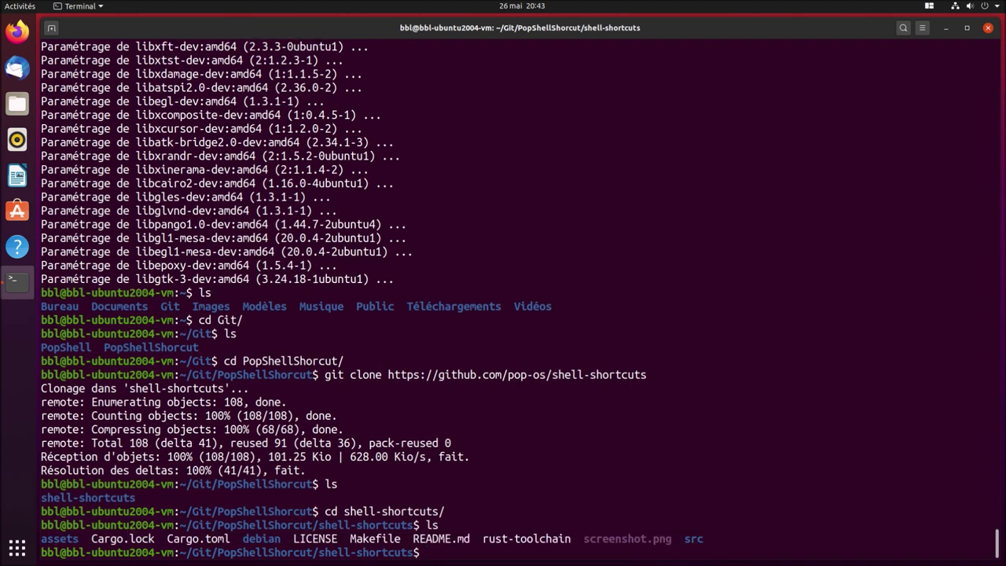
type("make")
key("Return")
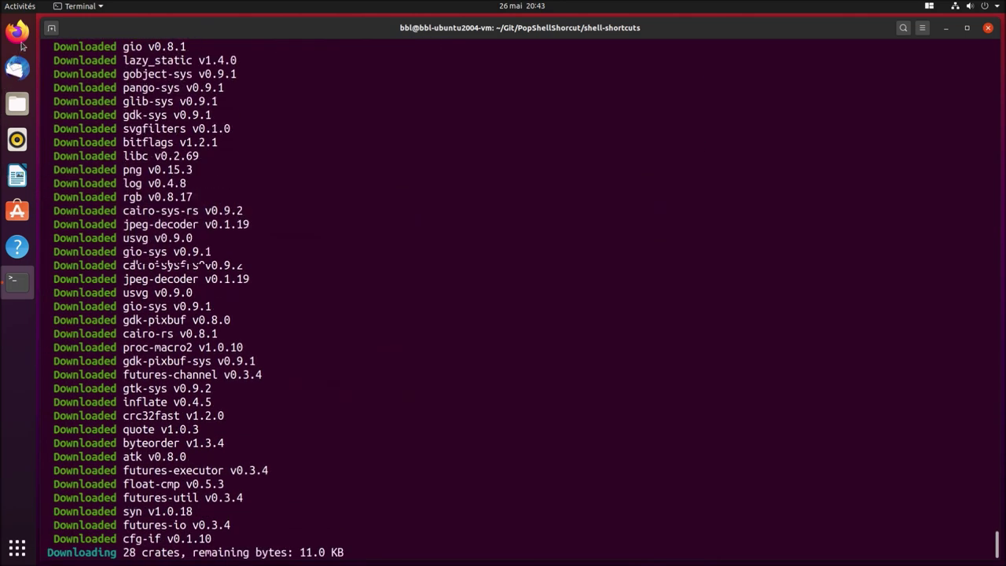
In Firefox, view the pop-shell-shortcuts package index on ppa.launchpad.net using the copied address, and close the browser
left_click(17, 31)
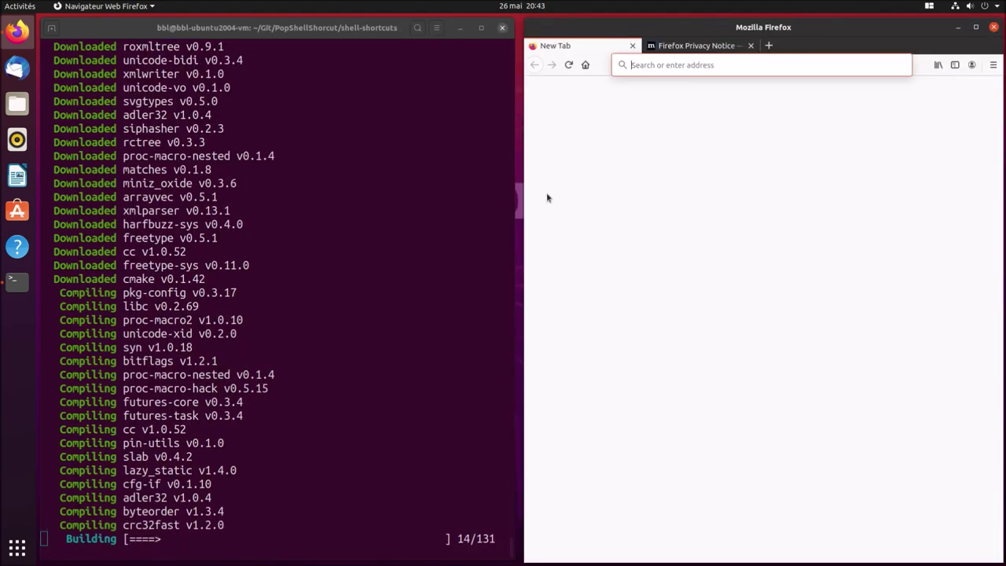
right_click(727, 65)
left_click(760, 127)
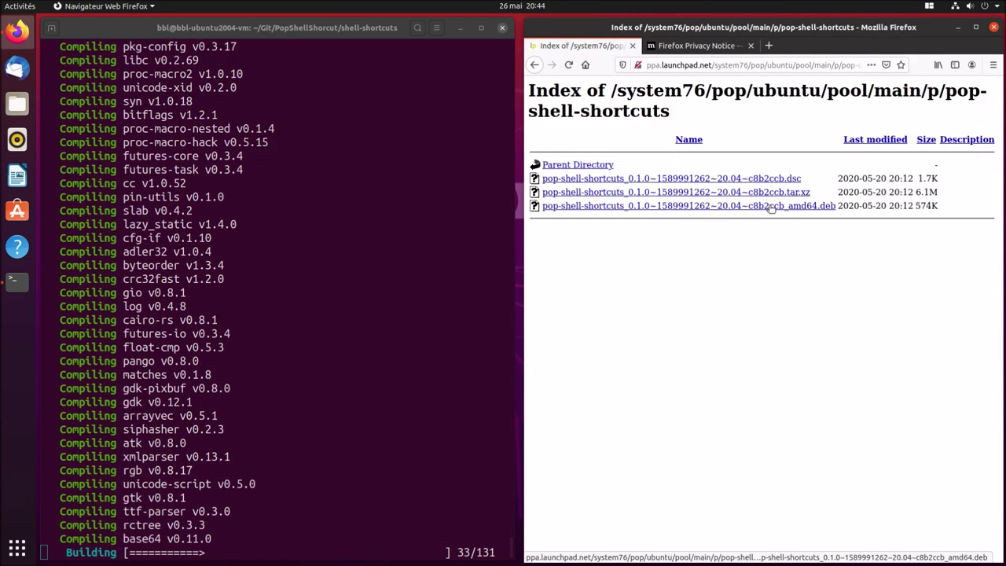
left_click(751, 45)
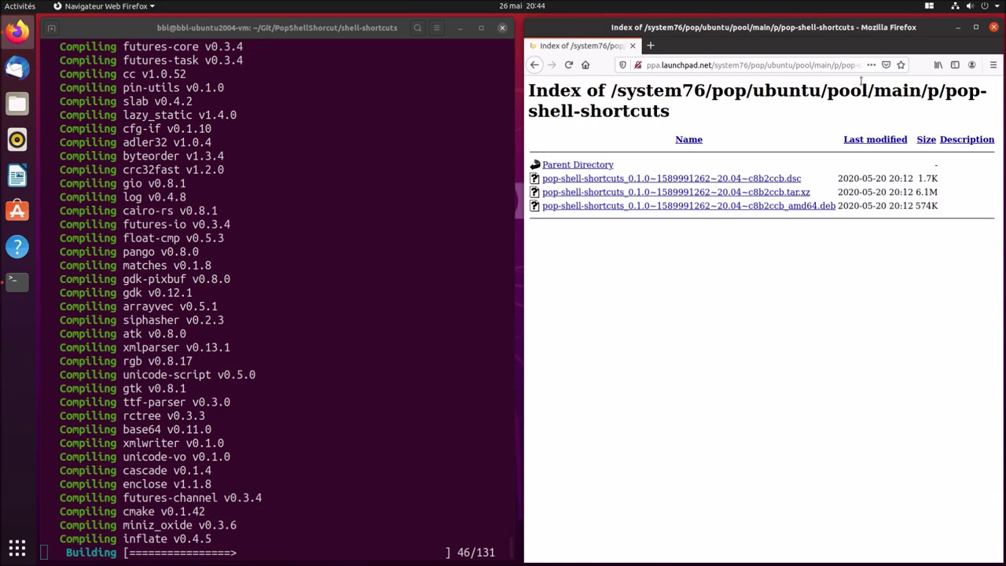
left_click(993, 29)
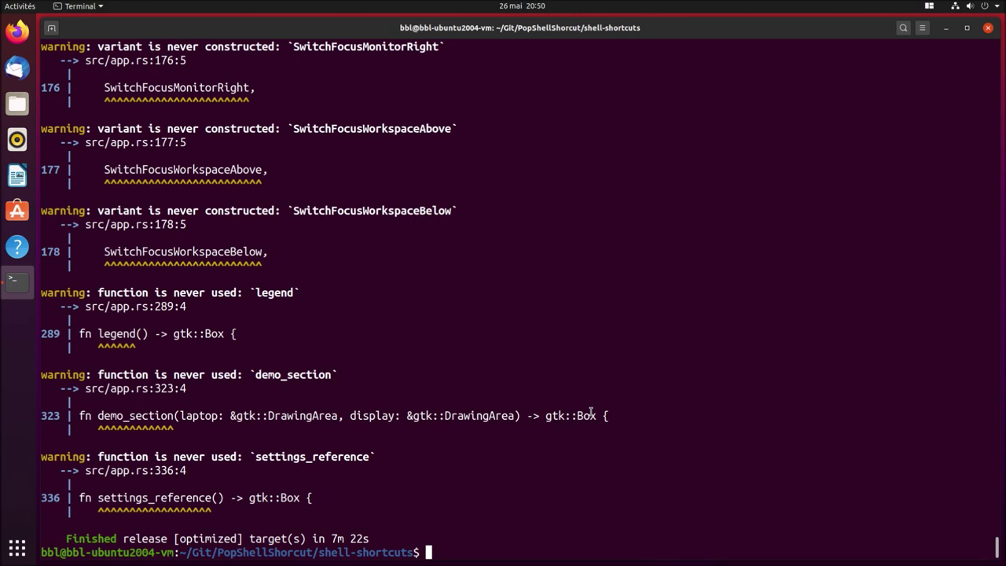
Install the compiled shortcuts program with sudo make install and close the terminal
type("sudo make instal")
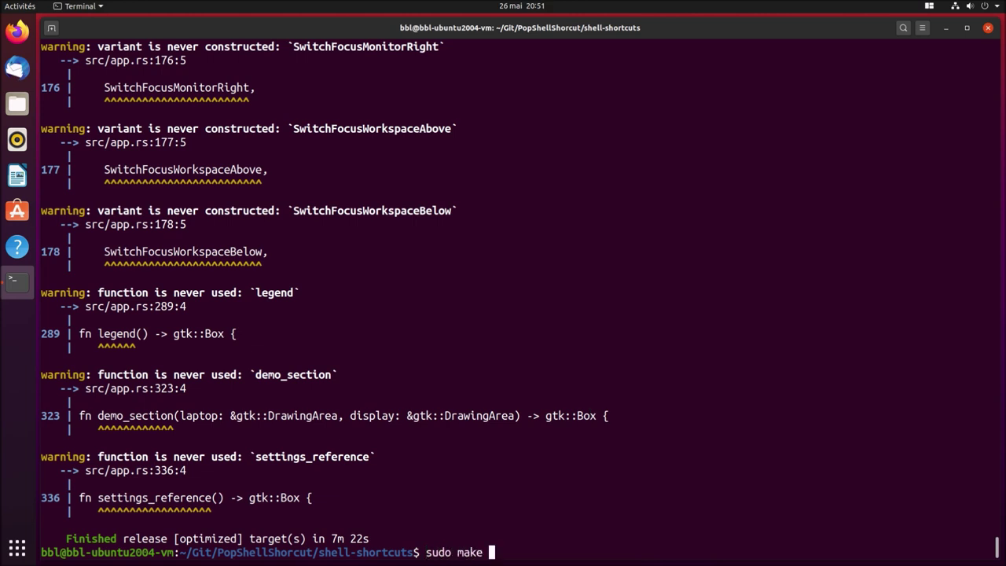
type("l")
key("Return")
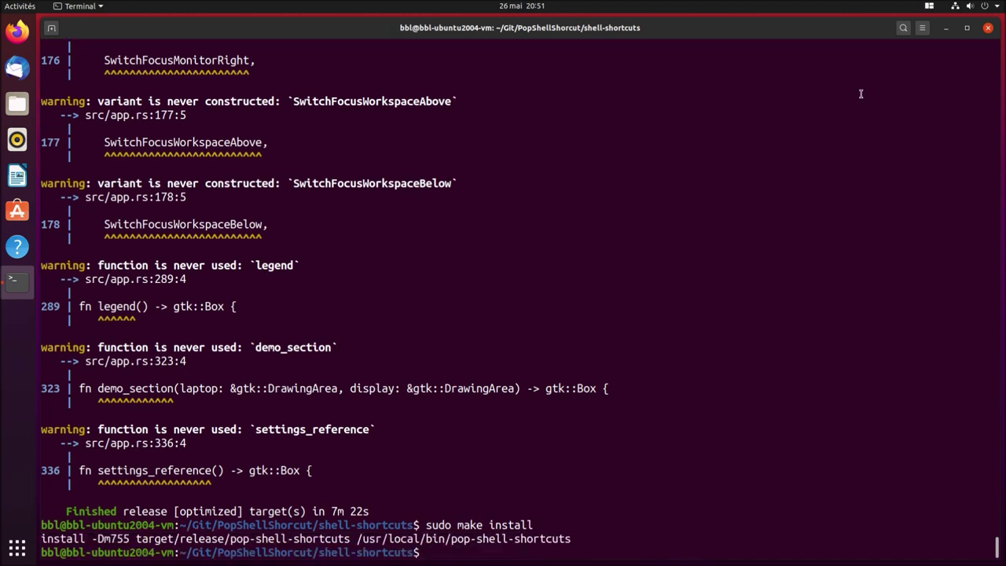
left_click(987, 31)
Examine the full list of Pop Shell keyboard shortcuts from its View All entry, and close the overview
left_click(930, 9)
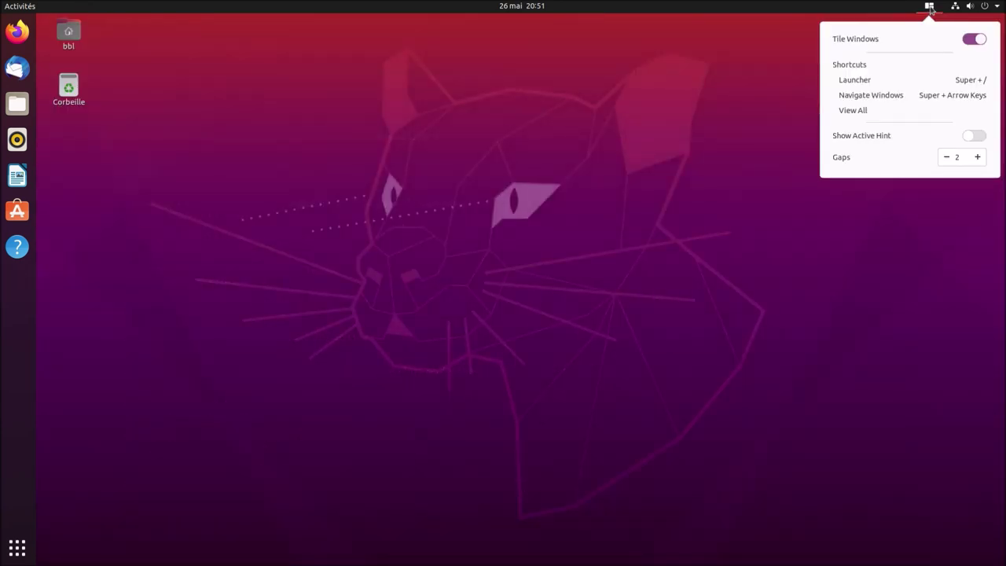
left_click(900, 89)
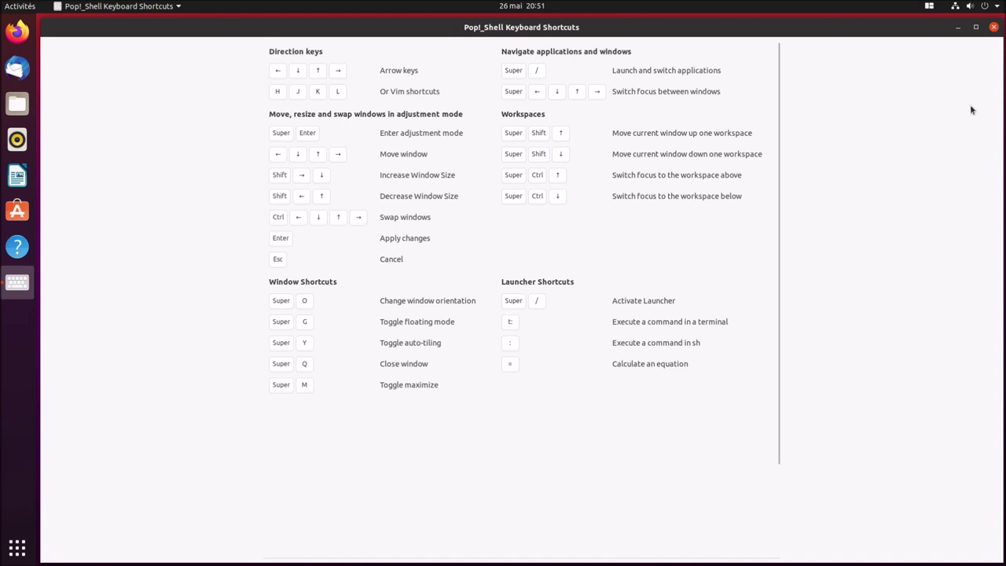
left_click(993, 28)
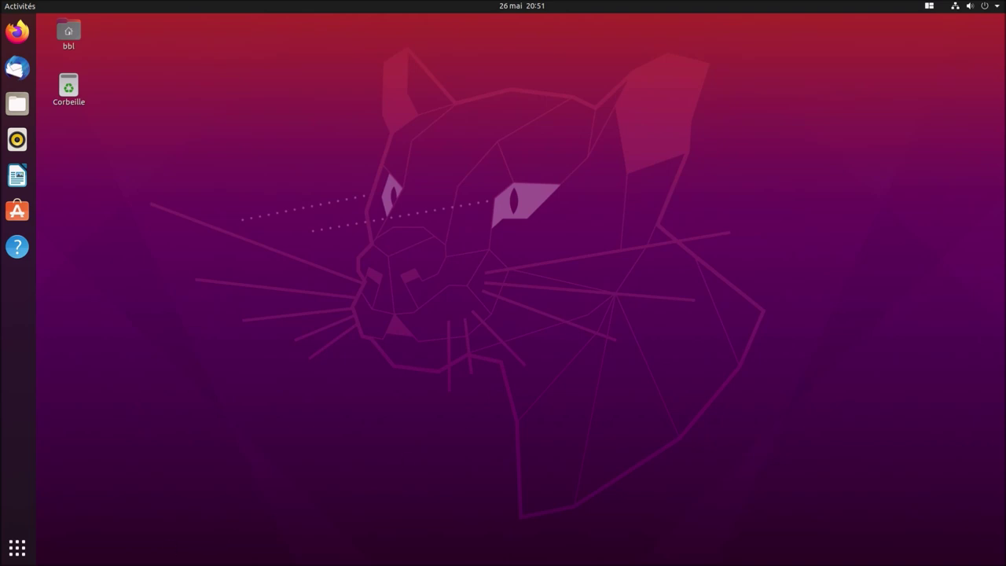
Disable the Pop shell extension in Ajustements and close the application
left_click(19, 550)
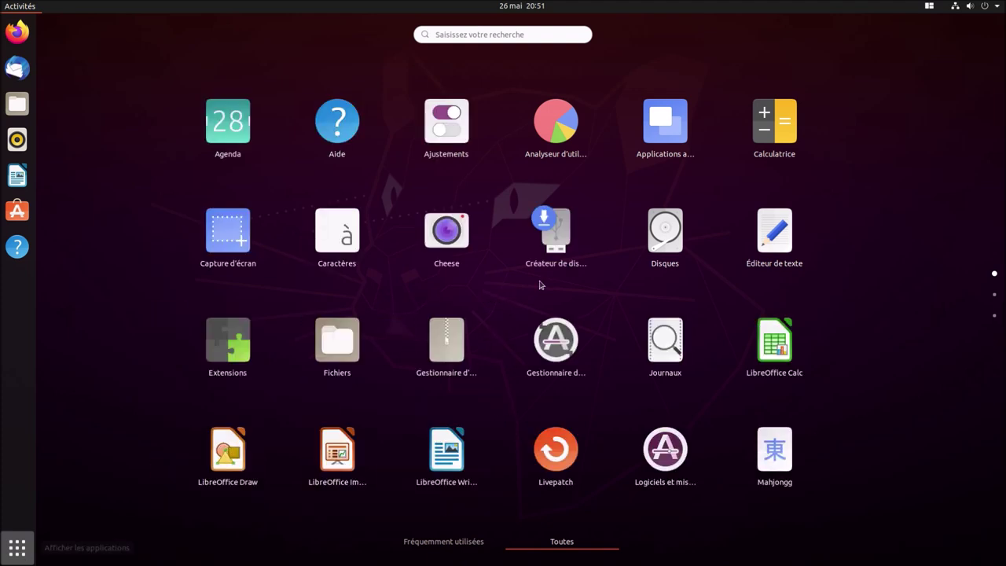
left_click(460, 116)
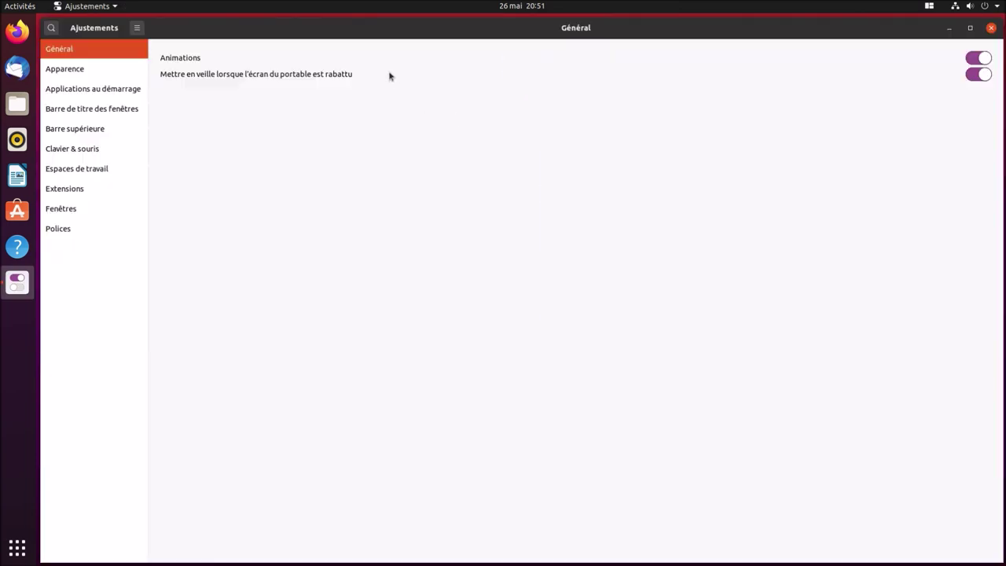
left_click(74, 192)
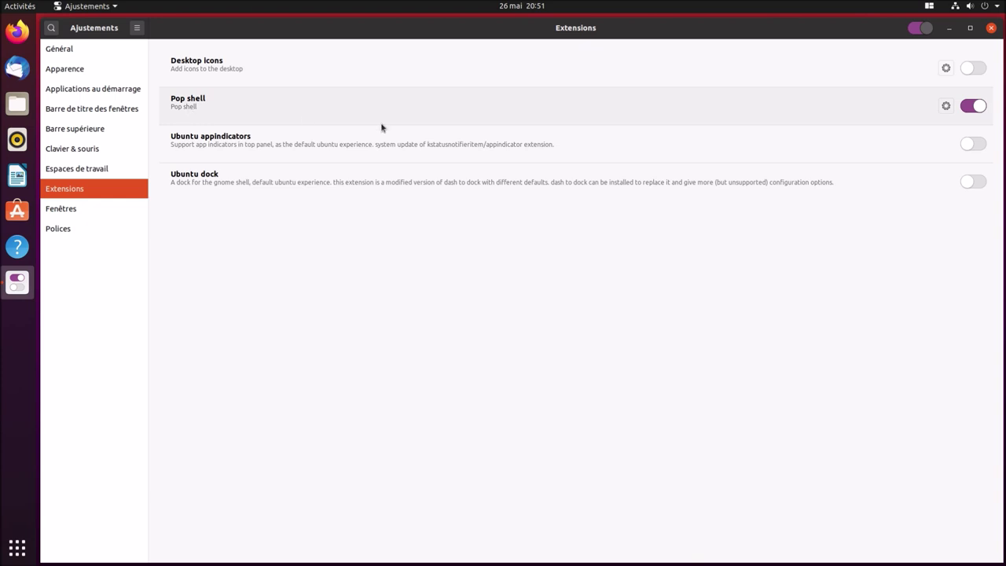
left_click(979, 112)
left_click(971, 28)
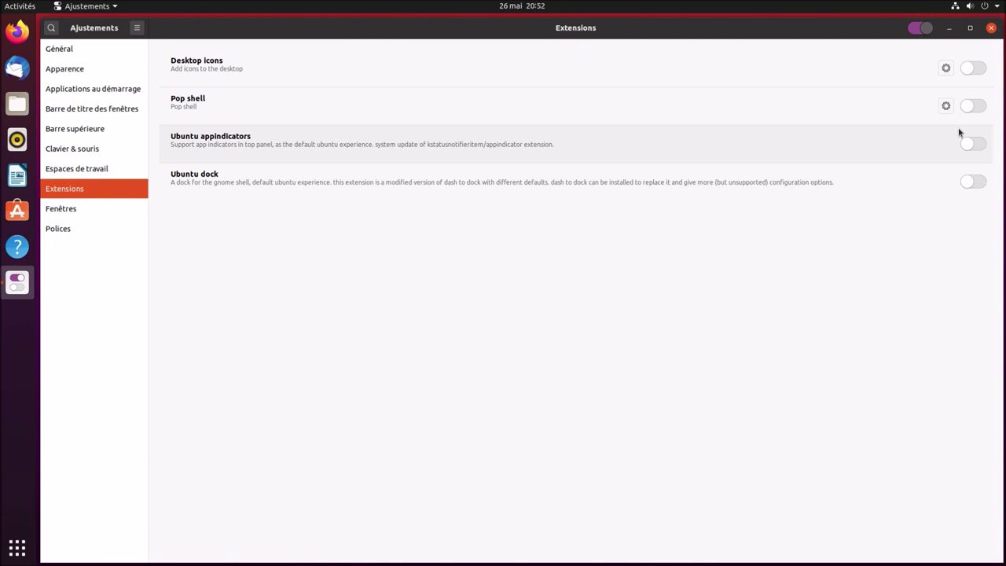
left_click(990, 28)
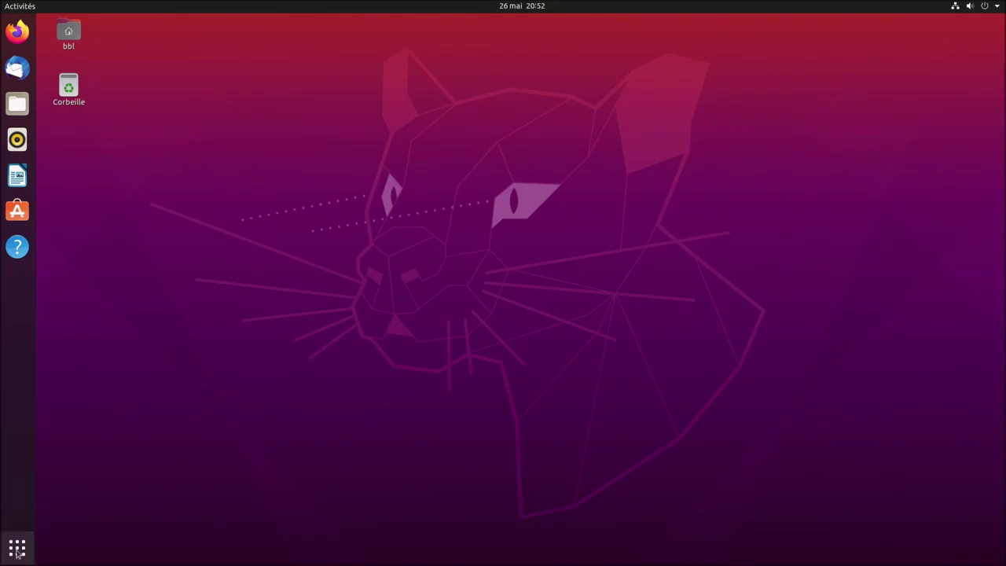
Open a new terminal, zoom its text in above 100%, and reposition the window near the middle of the desktop
left_click(16, 551)
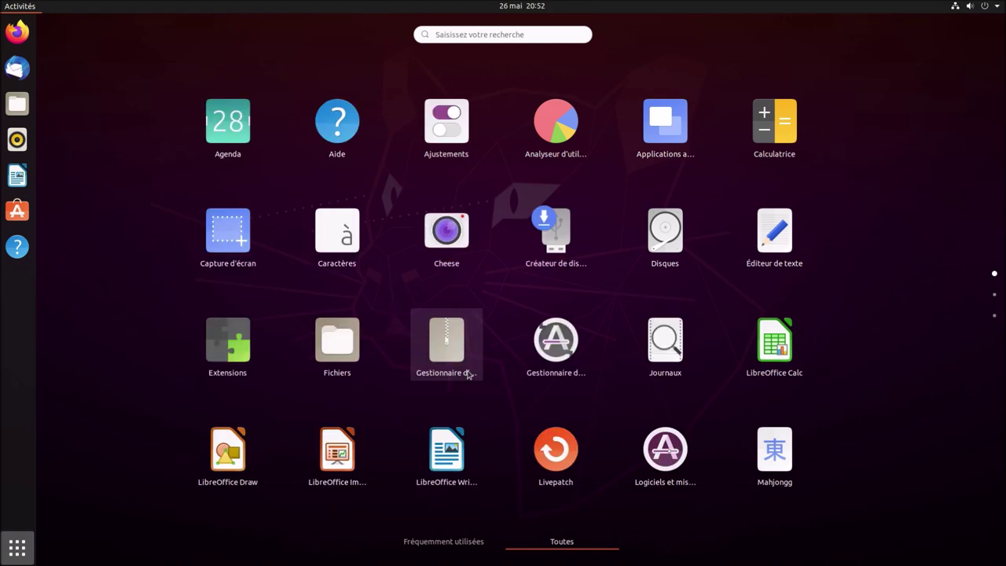
type("terl")
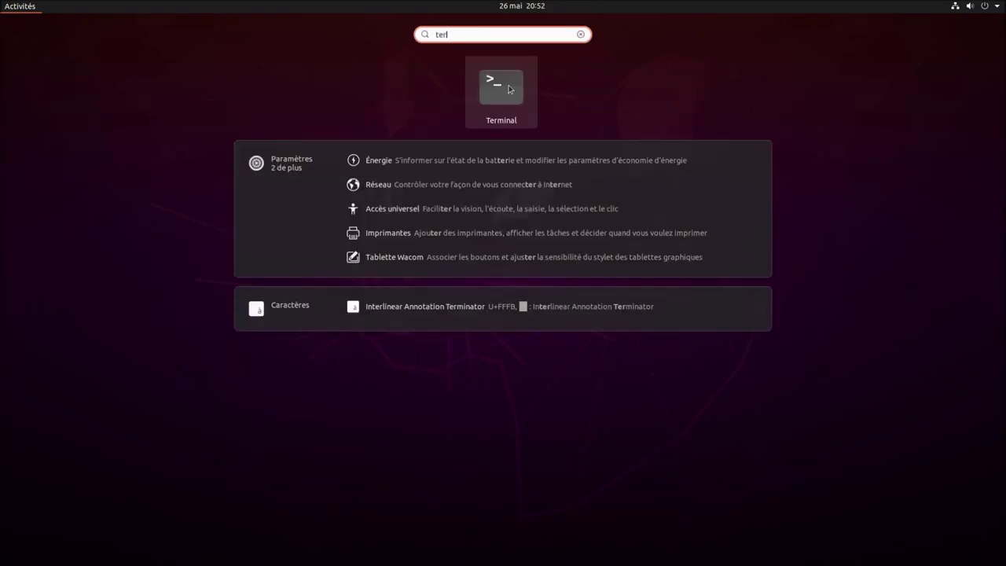
left_click(509, 89)
left_click_drag(264, 47, 477, 186)
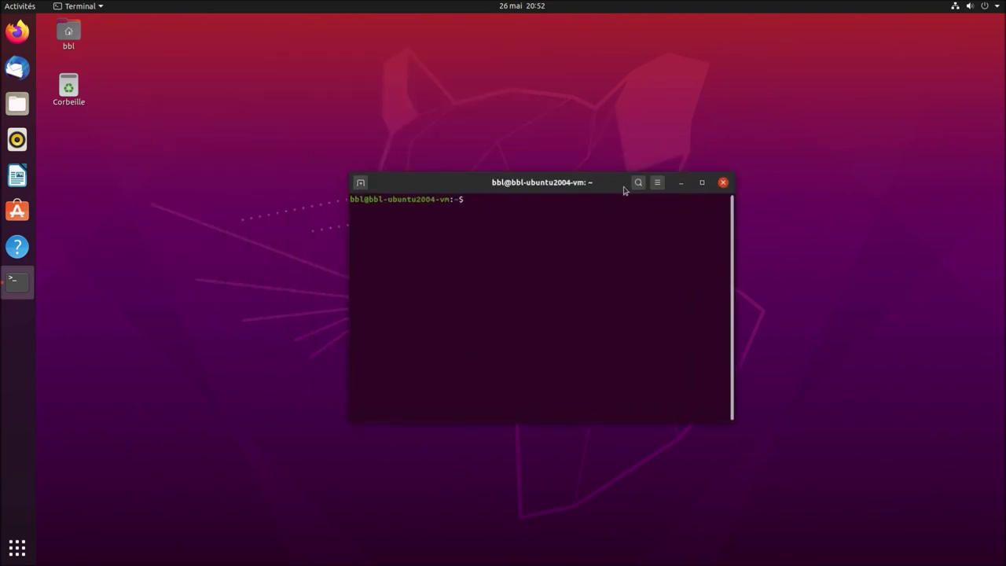
left_click(658, 183)
left_click(689, 212)
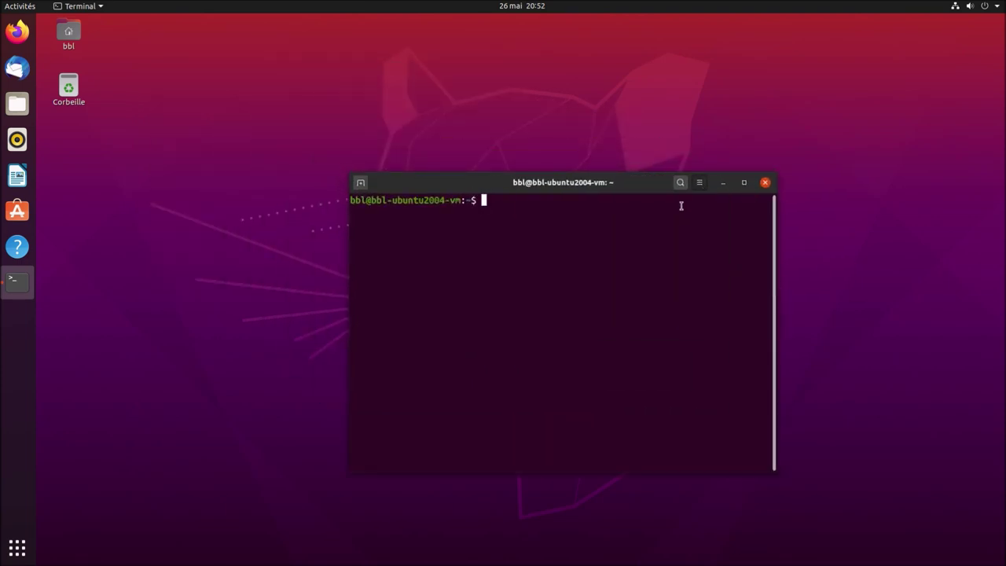
left_click(699, 182)
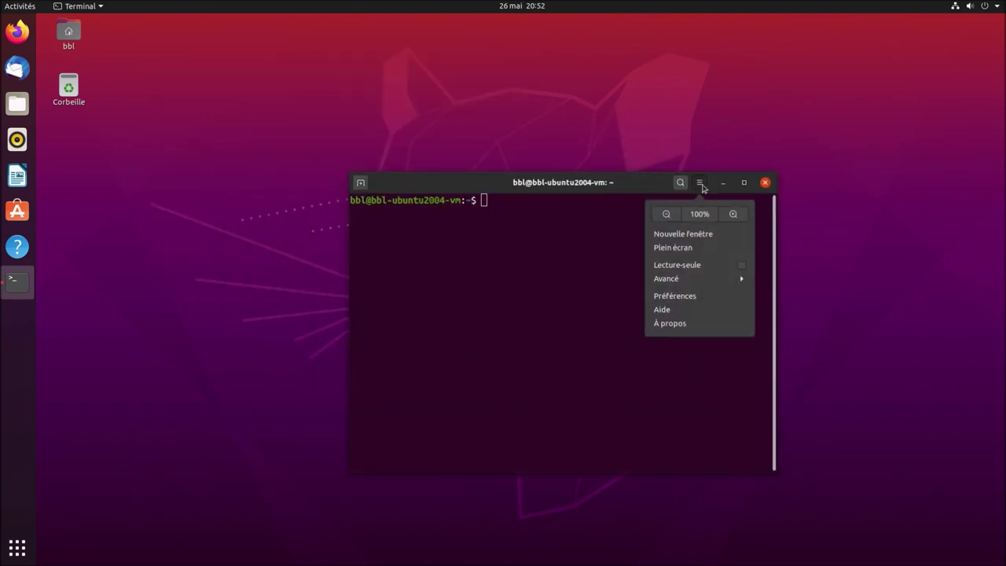
left_click(732, 216)
left_click_drag(519, 174, 424, 116)
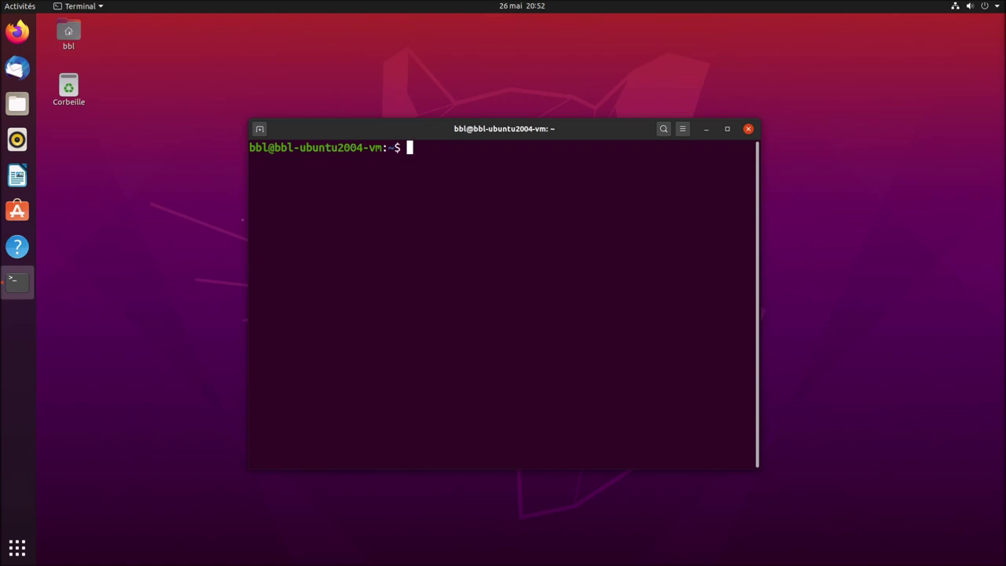
right_click(421, 253)
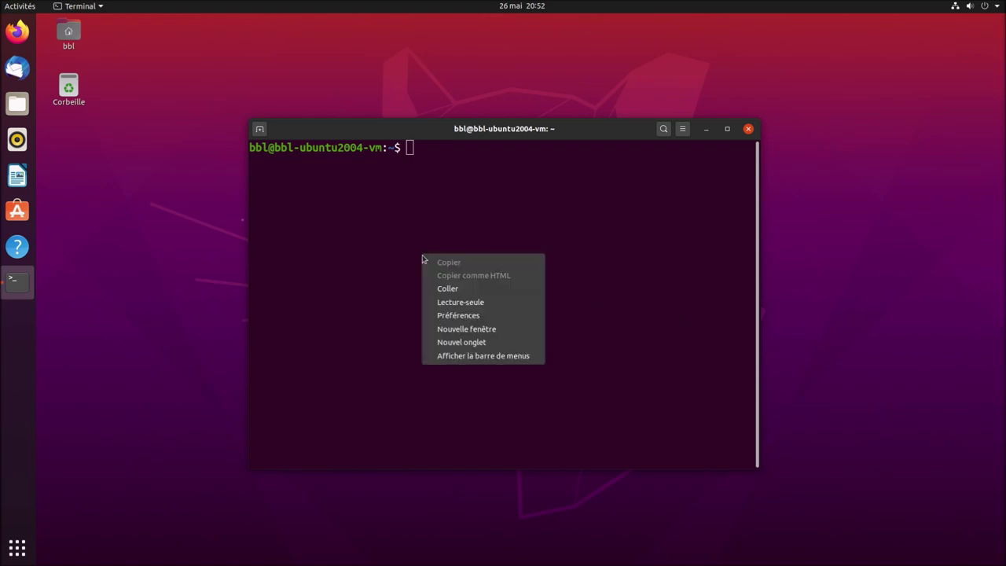
left_click(447, 289)
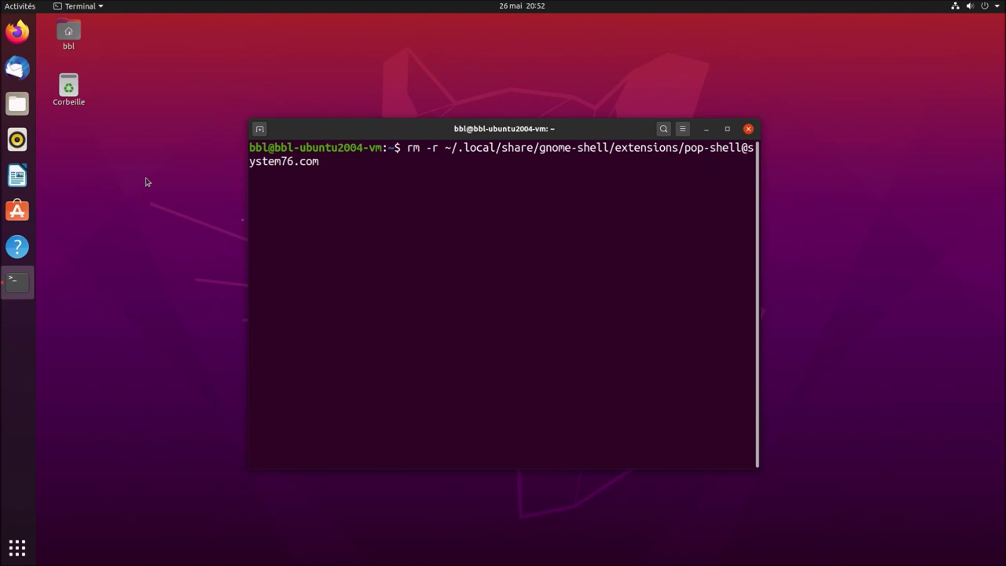
In the file manager, show hidden files and browse to .local/share/gnome-shell/extensions to examine the installed extension's folder
left_click(19, 104)
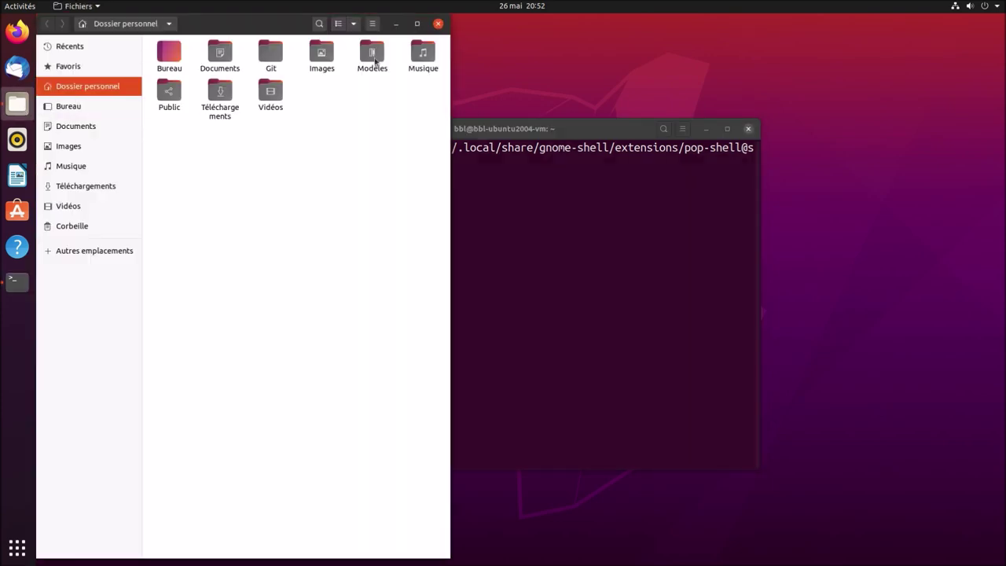
left_click(374, 25)
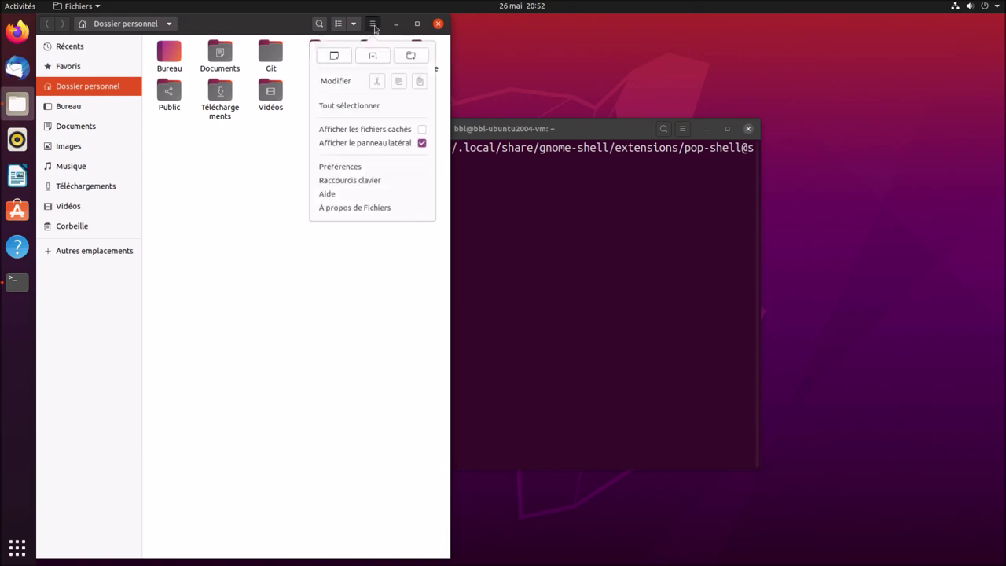
left_click(422, 131)
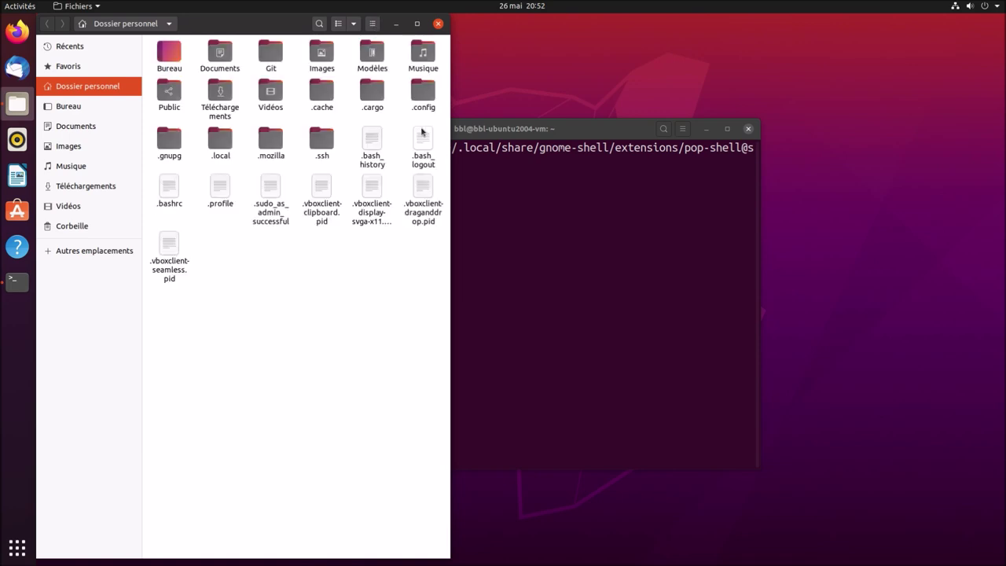
double_click(231, 138)
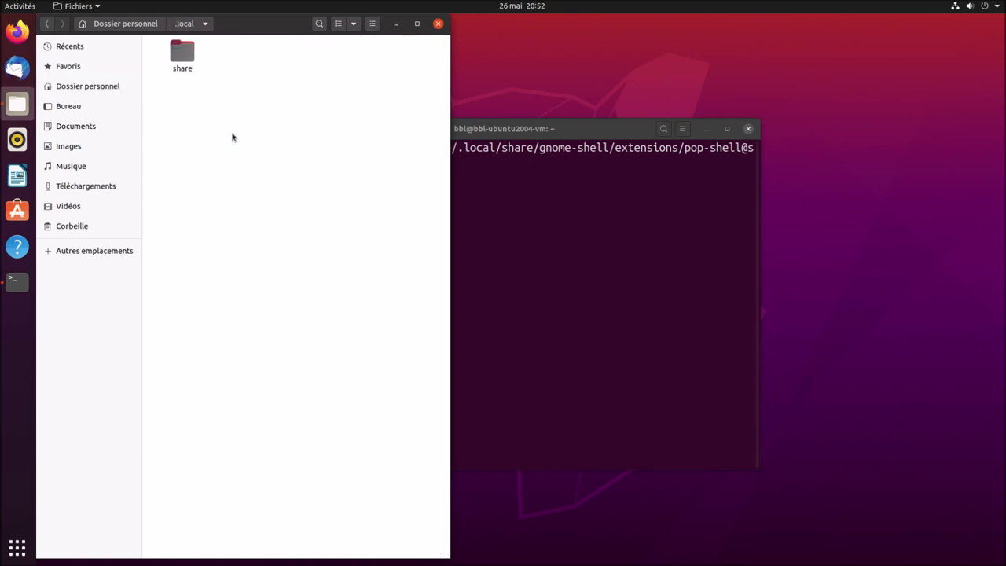
double_click(185, 51)
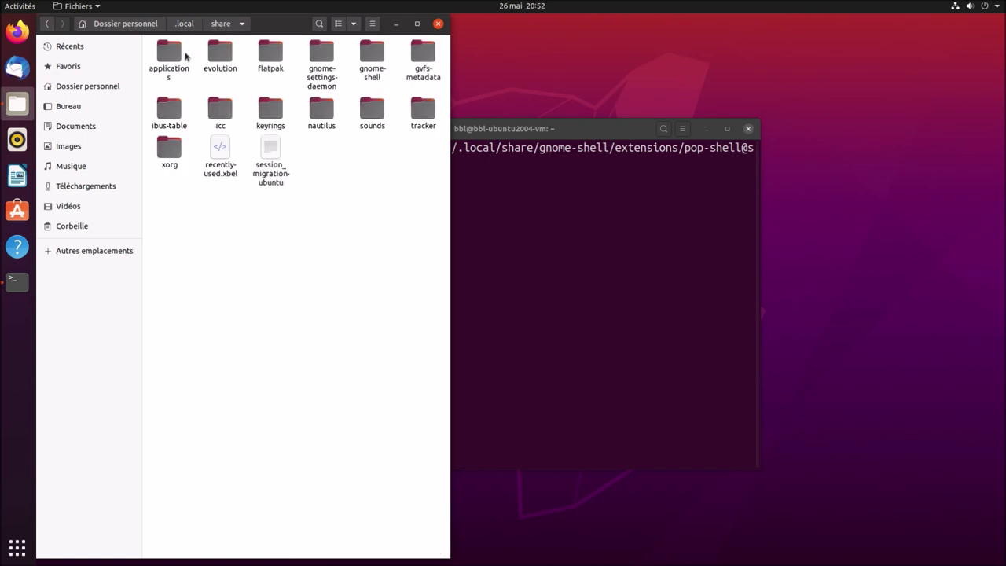
left_click(373, 59)
double_click(373, 59)
double_click(163, 68)
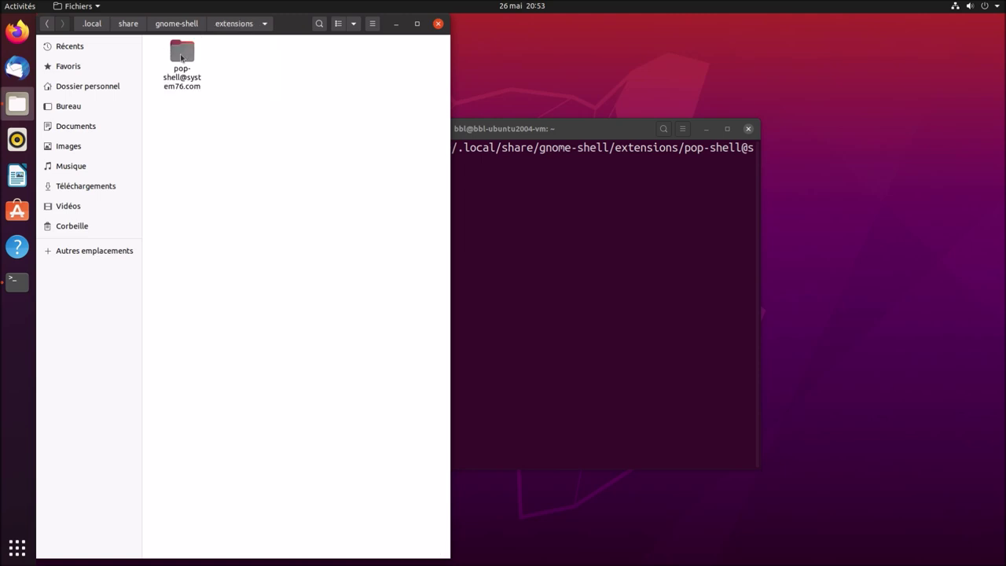
left_click(568, 129)
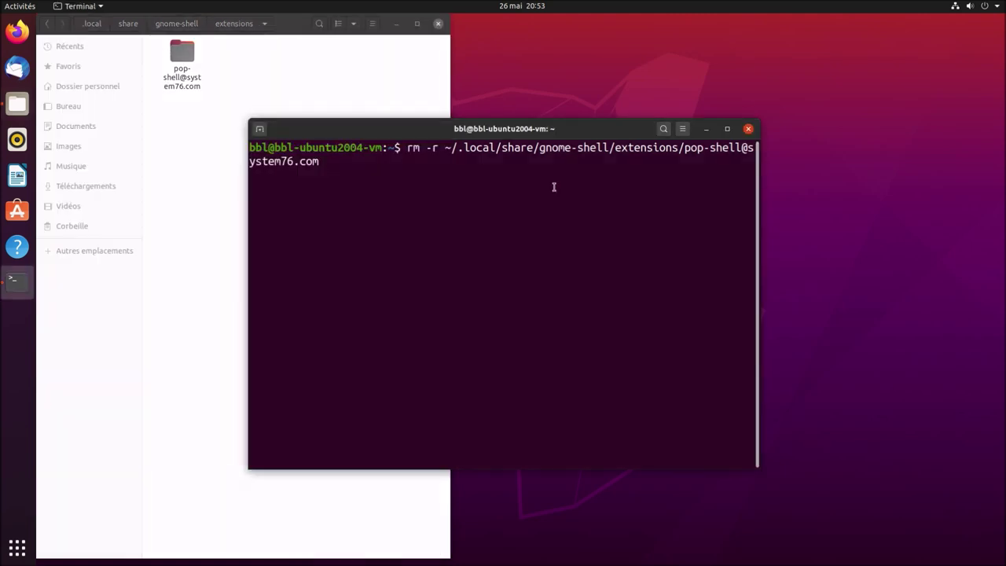
key("Return")
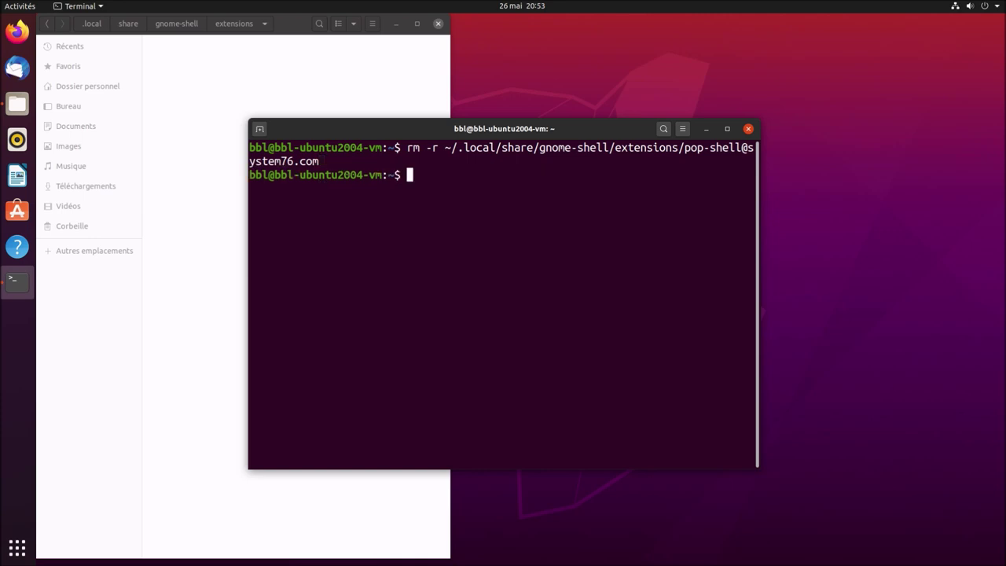
left_click(439, 25)
left_click(439, 25)
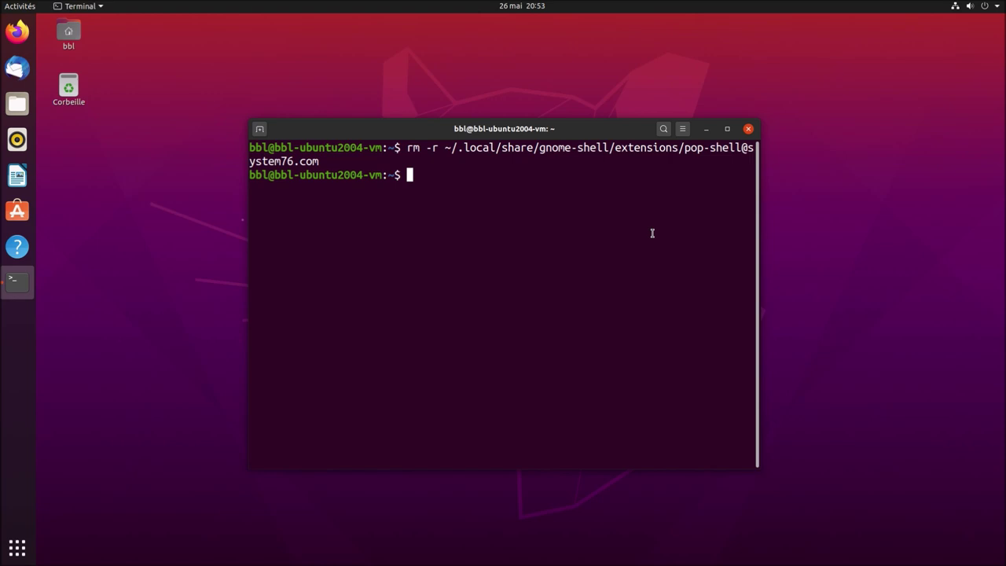
In the system settings, reset all keyboard shortcuts to their defaults and close the settings window
left_click(999, 9)
left_click(925, 88)
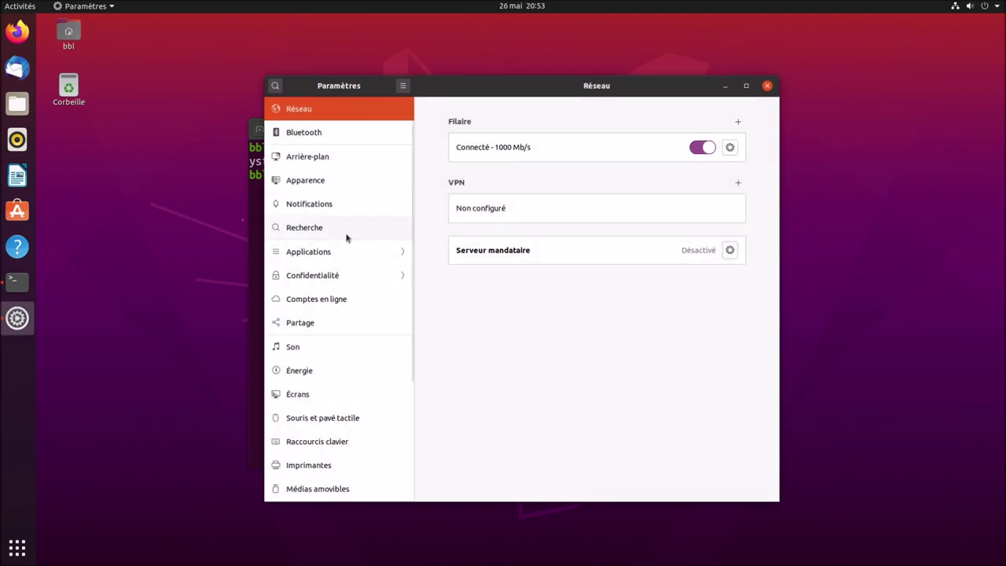
left_click(323, 445)
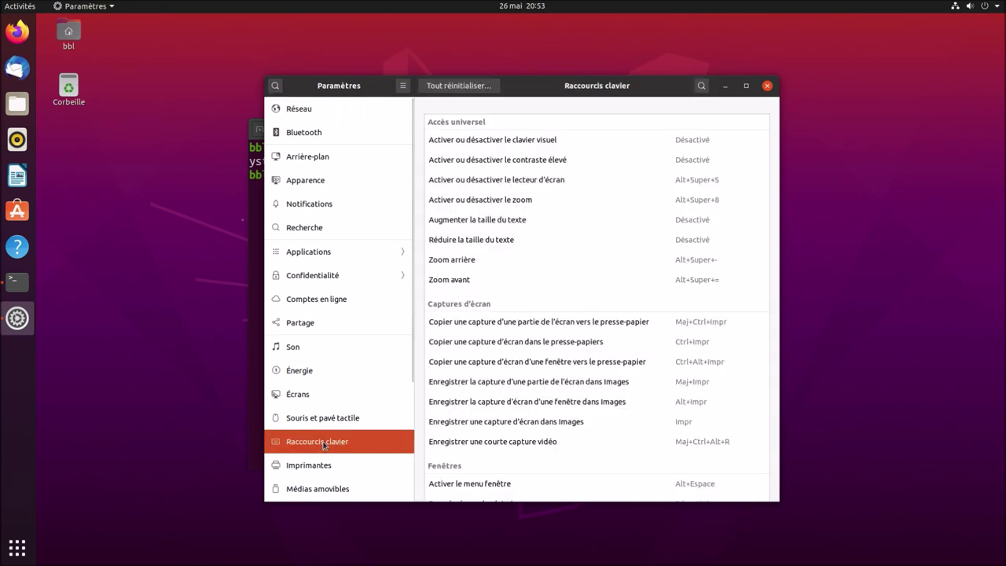
left_click(474, 87)
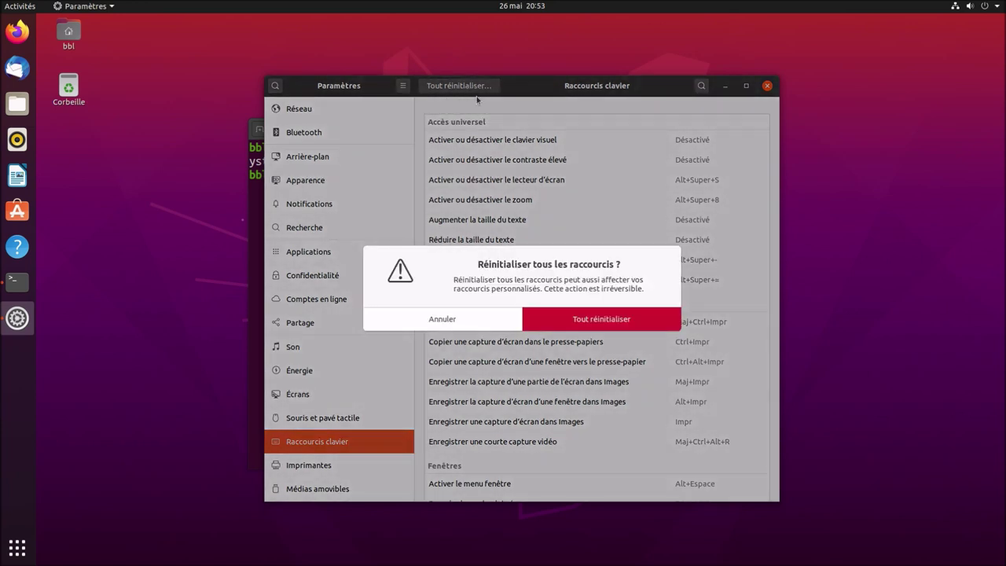
left_click(576, 319)
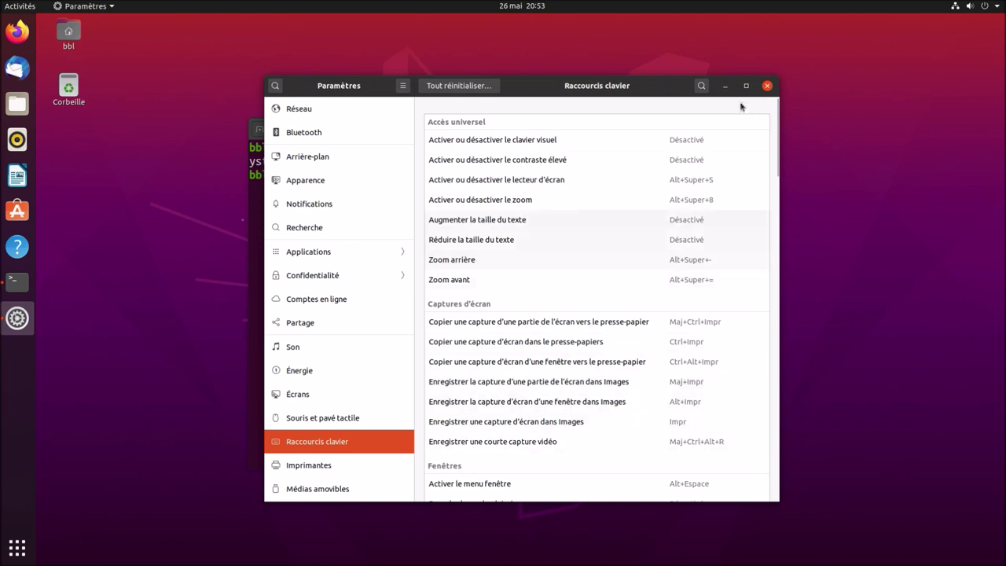
left_click(767, 86)
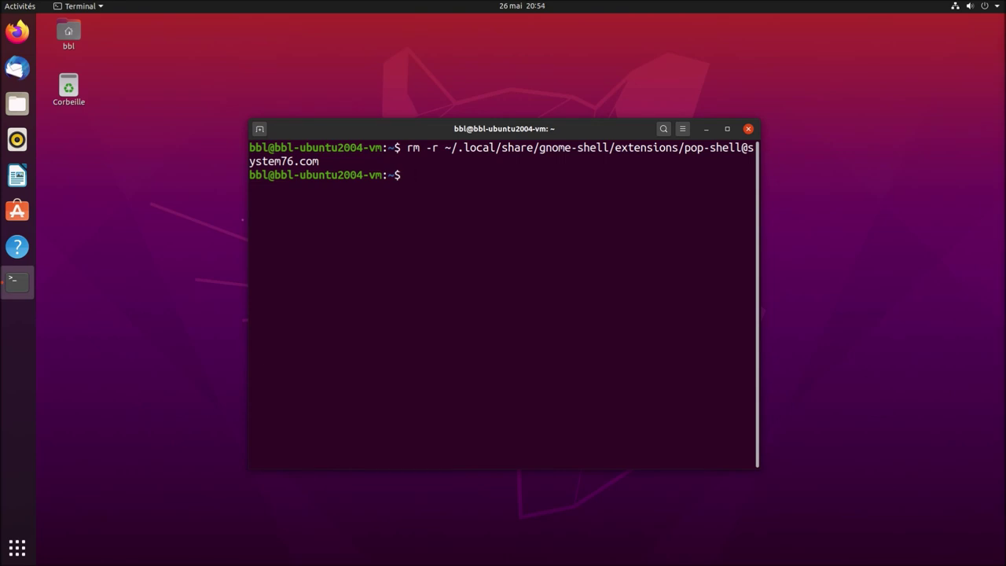
Run the copied command sudo rm /usr/local/bin/pop-shell-shortcuts in the terminal, authenticating with the account password
right_click(377, 246)
left_click(391, 280)
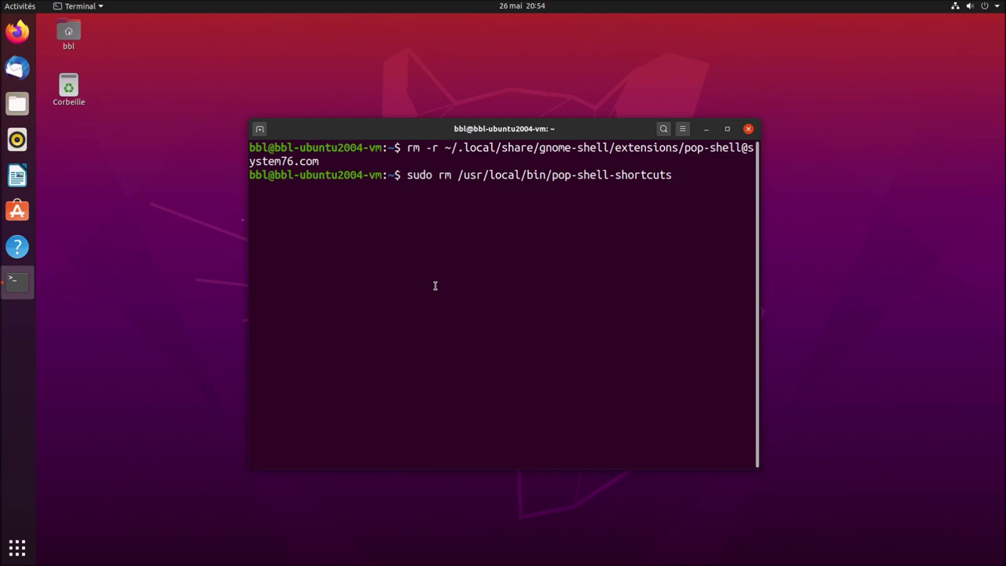
key("Return")
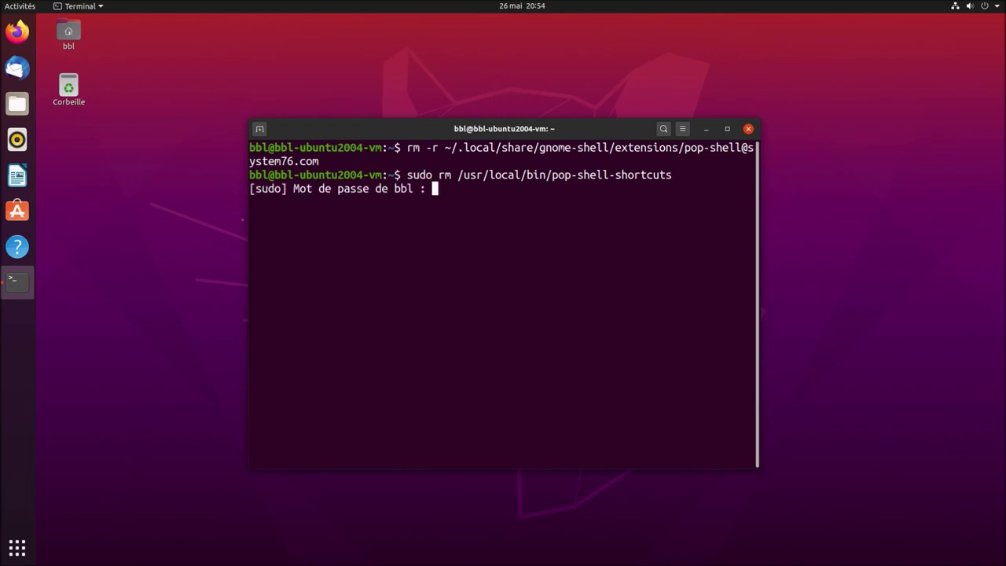
key("Return")
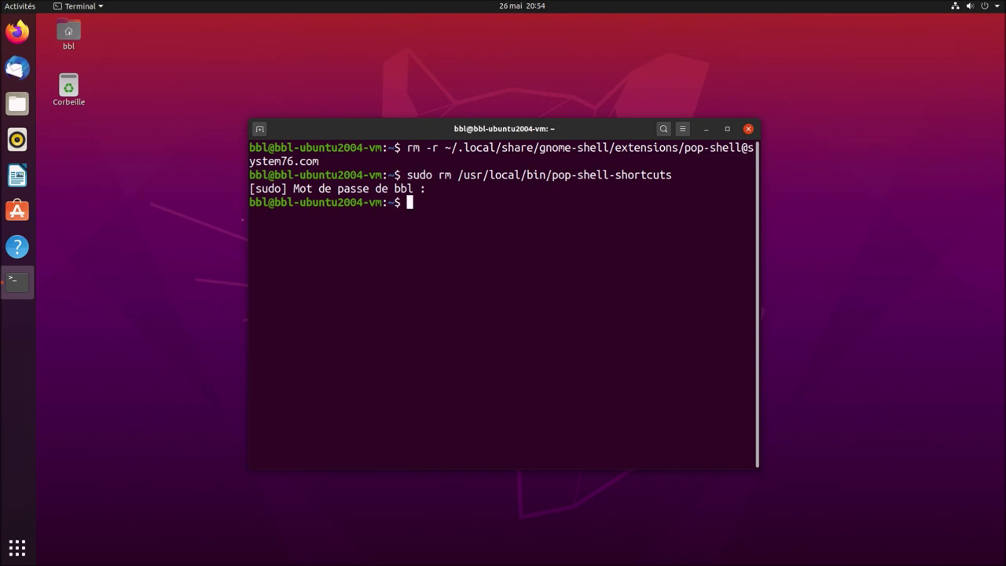
type("sudo")
key("BackSpace")
key("BackSpace")
key("BackSpace")
key("BackSpace")
key("BackSpace")
Close the terminal and log out of the current desktop session, confirming the logout
key("ctrl+d")
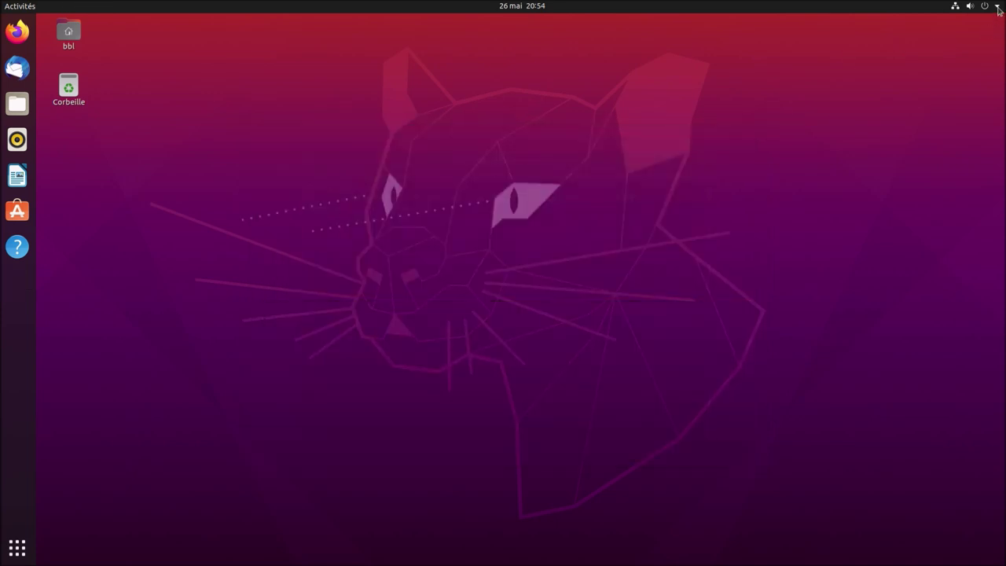
left_click(998, 10)
left_click(964, 118)
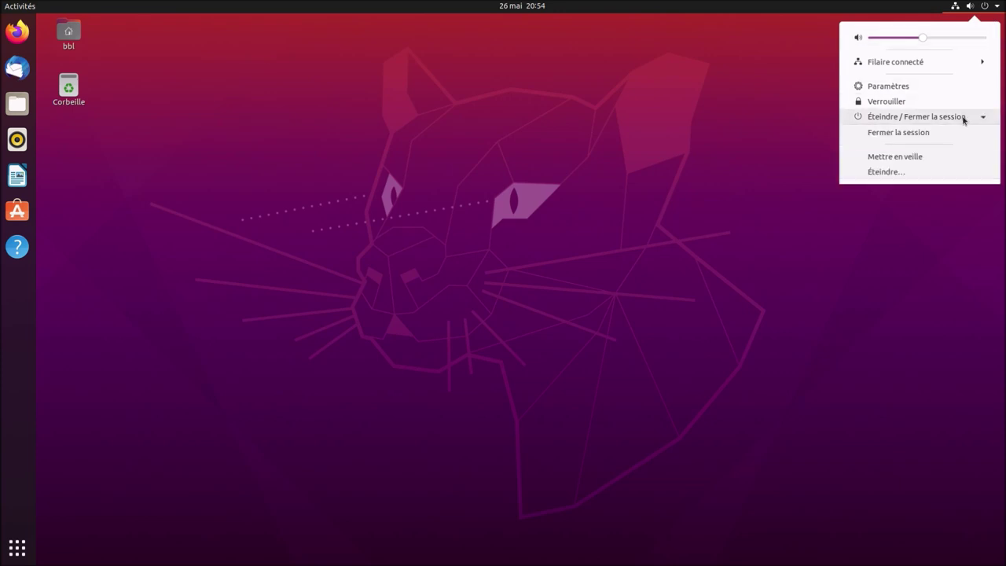
left_click(954, 132)
left_click(543, 327)
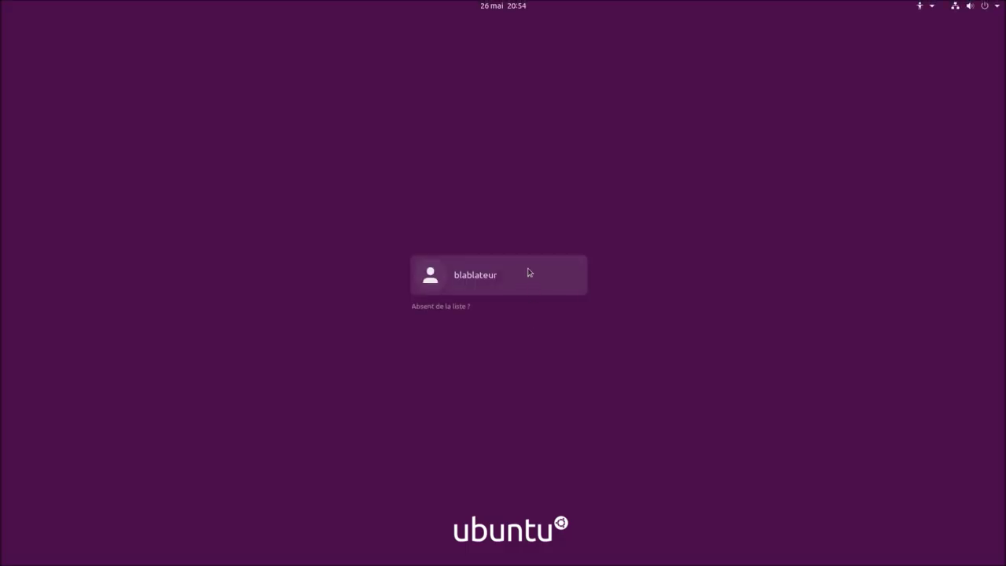
Log back in to the desktop by selecting the listed user and entering the account password
left_click(527, 269)
type("••")
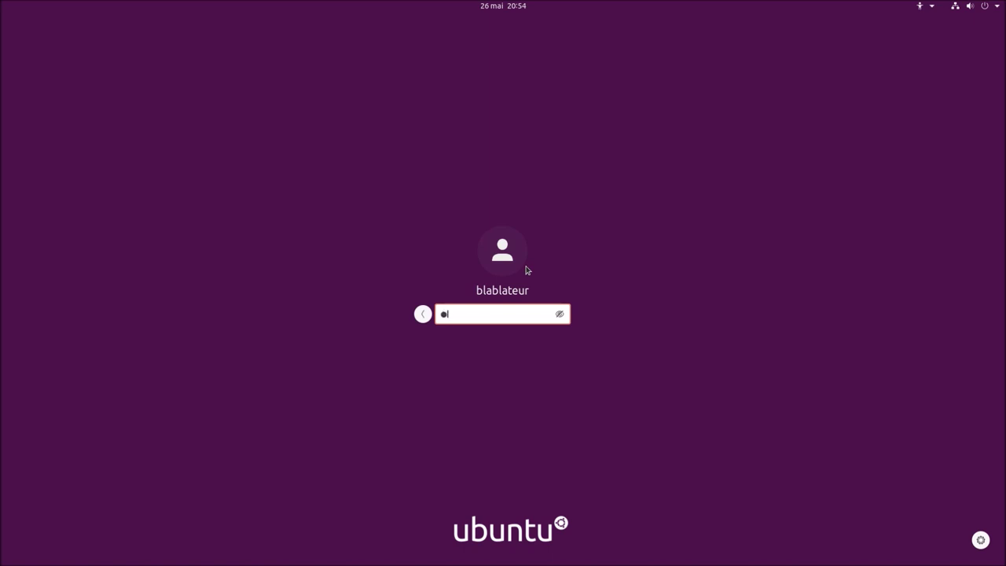
type("••••")
key("Return")
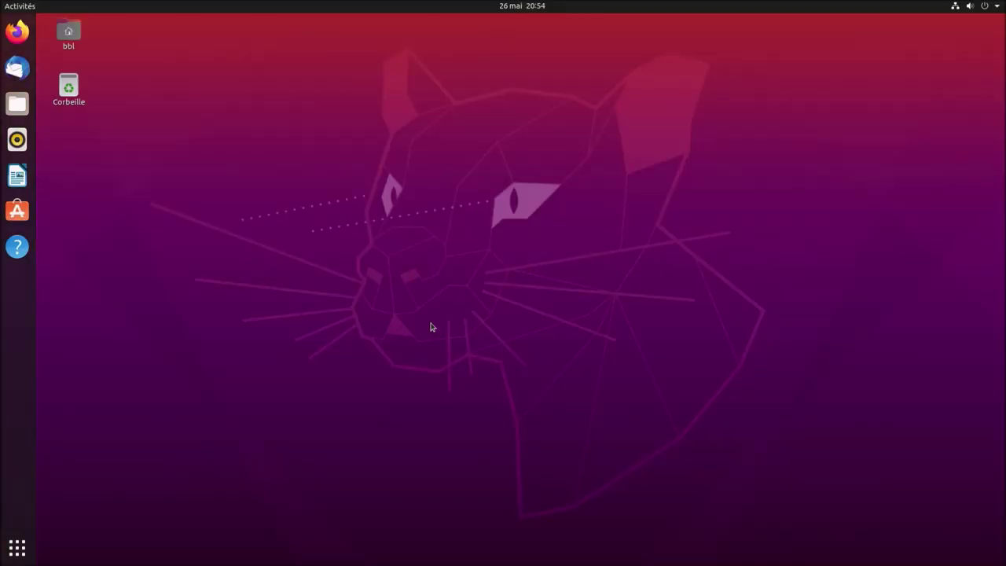
Open Ajustements, check its list of installed extensions for Pop Shell, and close it
left_click(10, 550)
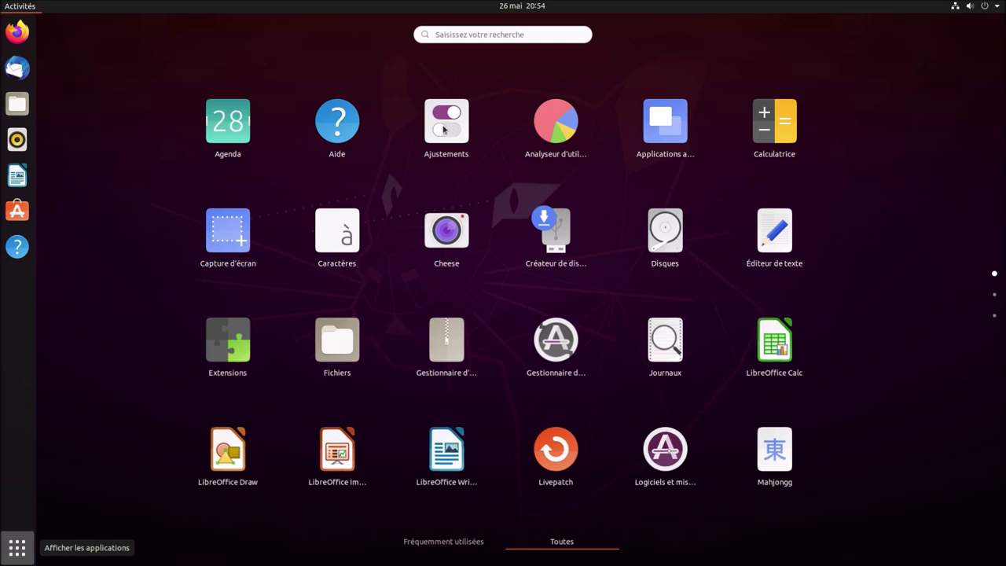
left_click(444, 129)
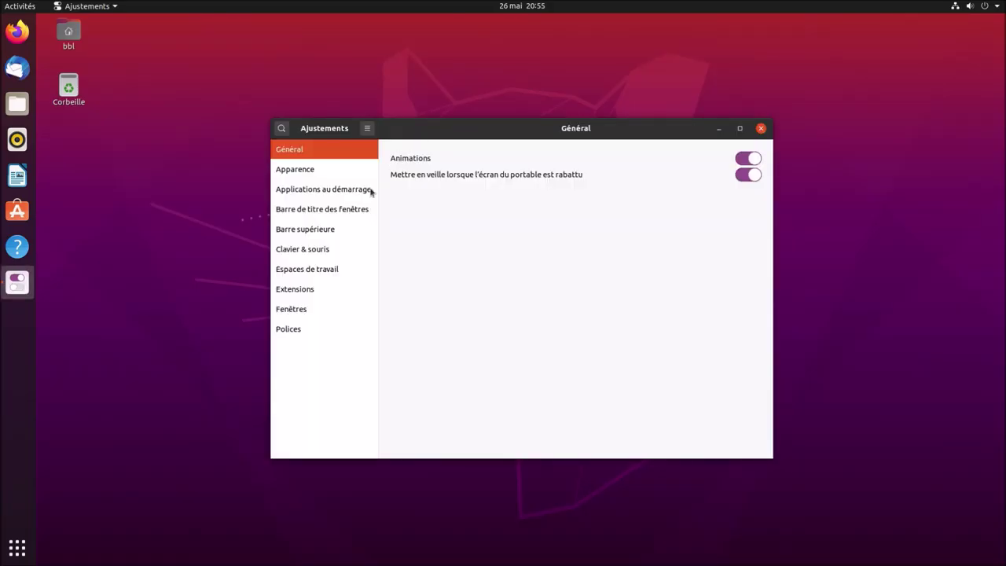
left_click(322, 291)
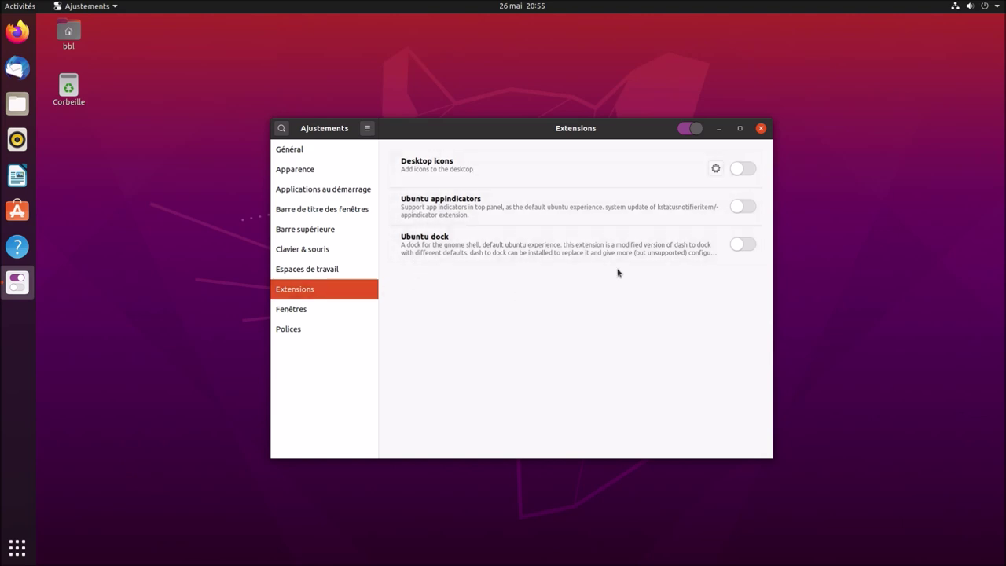
mouse_move(502, 132)
left_mouse_down()
mouse_move(487, 111)
mouse_move(460, 117)
mouse_move(493, 123)
left_mouse_up()
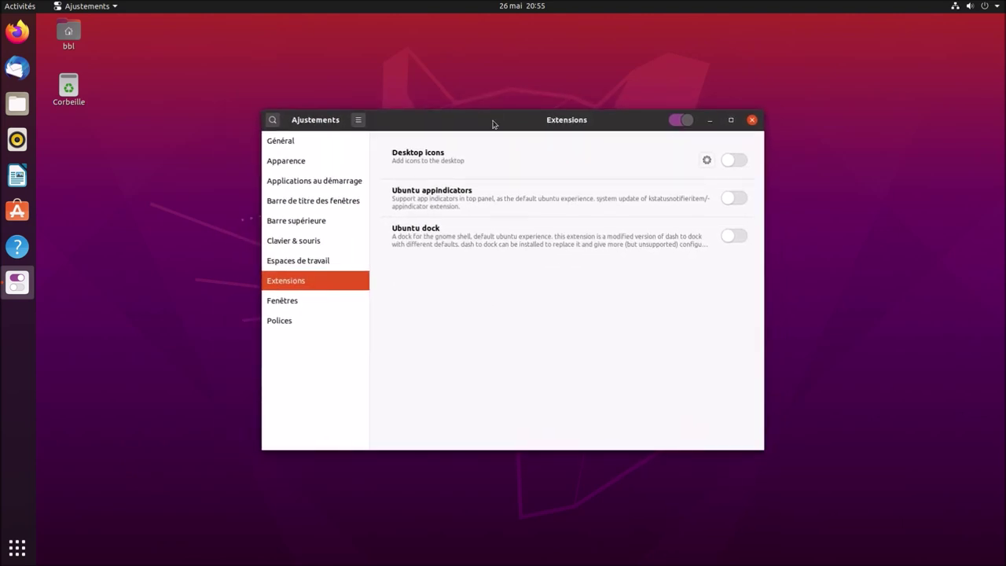
left_click(752, 121)
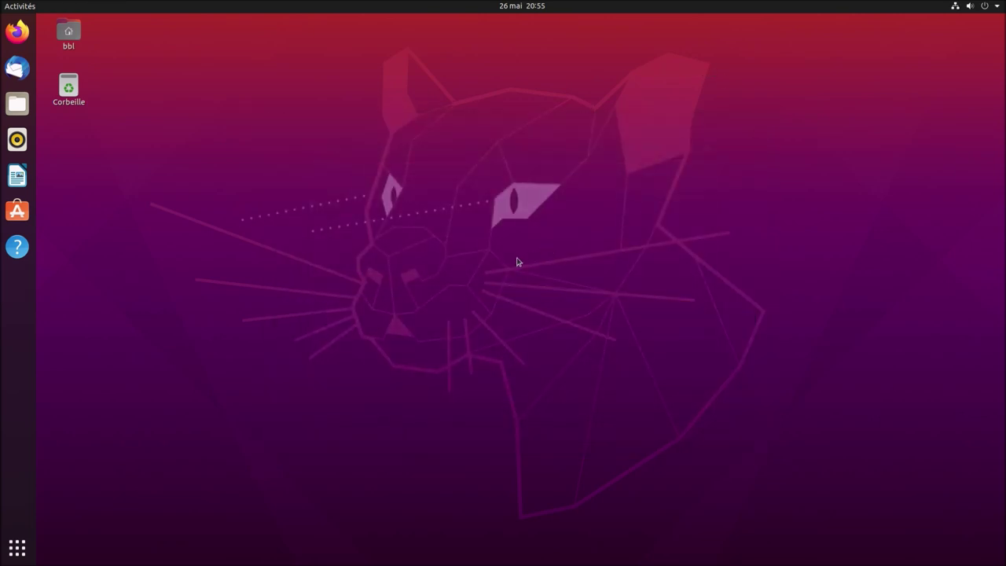